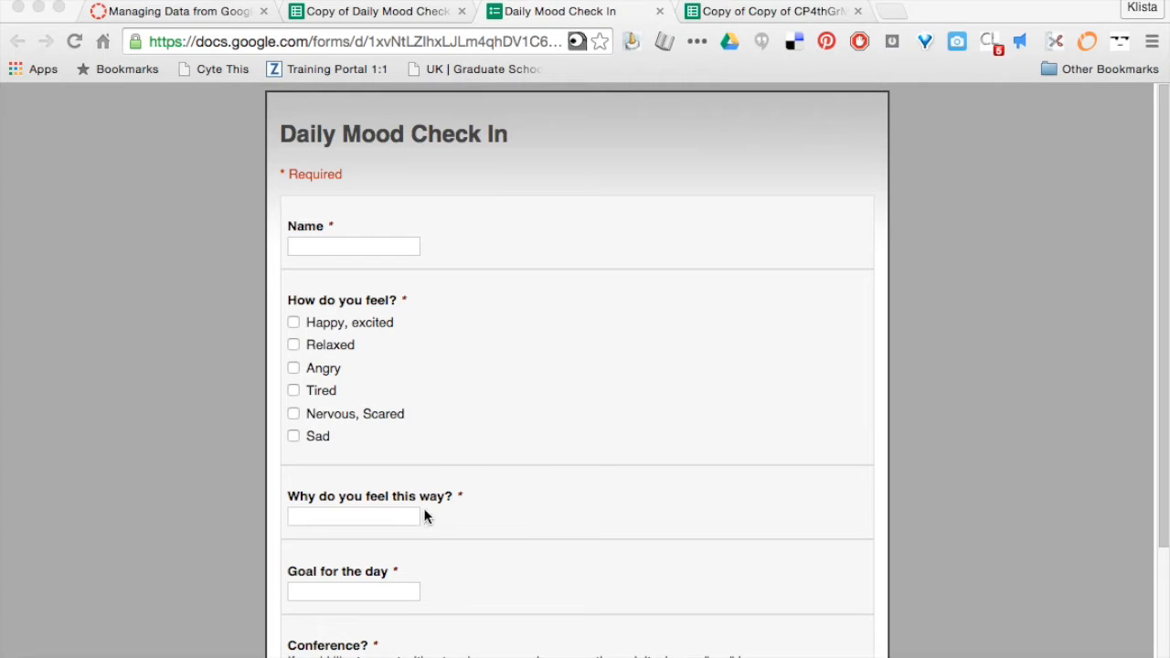
- Look over the questions in the Daily Mood Check In form and switch to the Copy of Daily Mood Check In spreadsheet
{"action": "scroll", "coordinate": [448, 546], "scroll_direction": "down", "scroll_amount": 1}
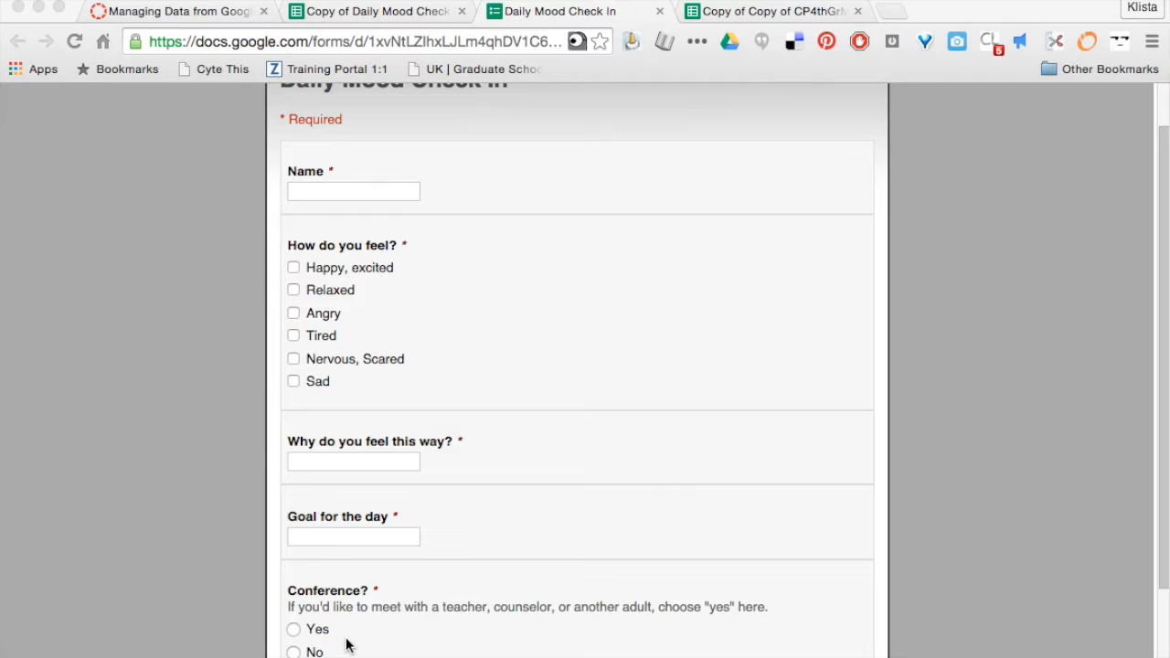
{"action": "scroll", "coordinate": [455, 335], "scroll_direction": "up", "scroll_amount": 1}
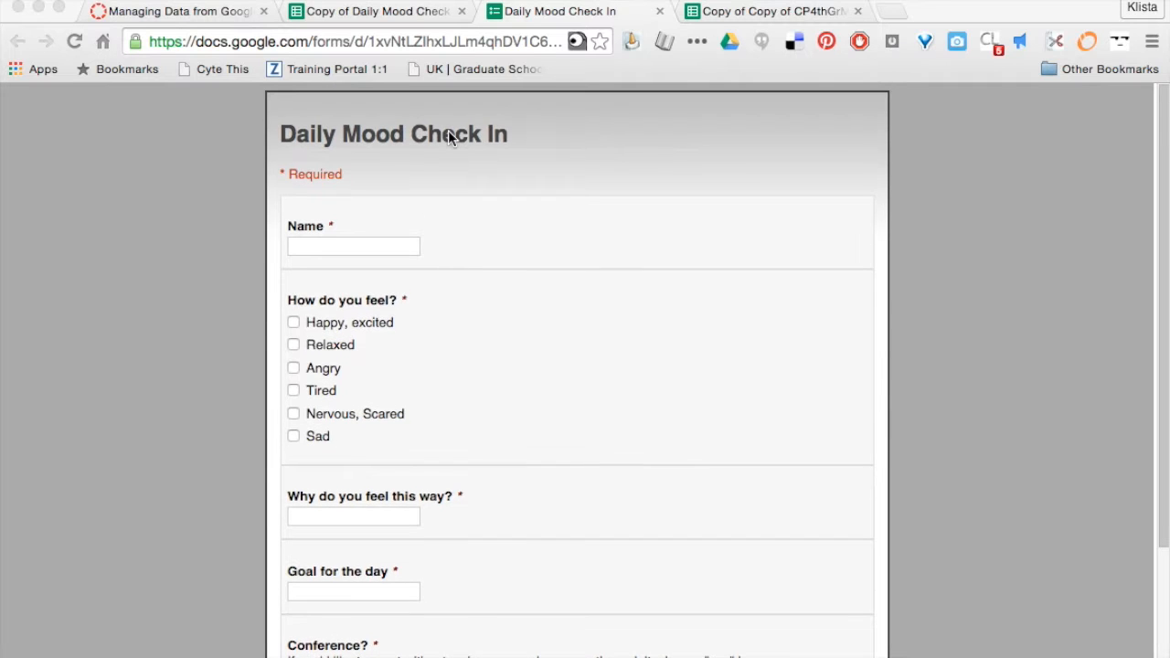
{"action": "left_click", "coordinate": [391, 12]}
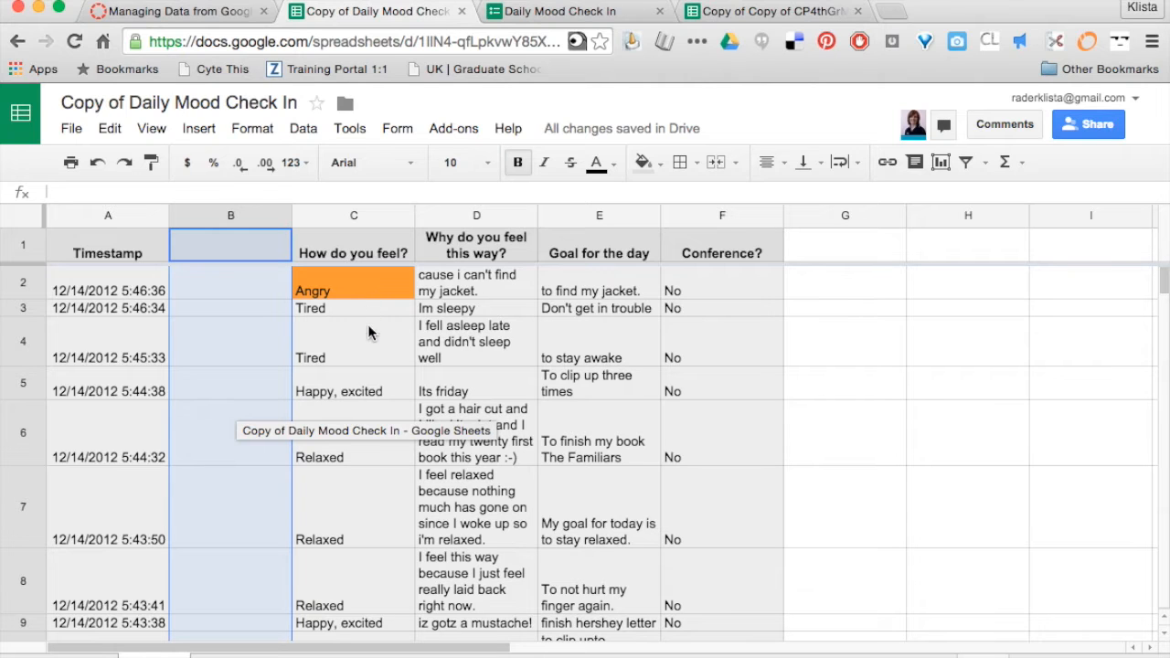
- Examine the mood responses down the sheet, comparing the highlighted cells in the "How do you feel?" column with the reasons and goals
{"action": "scroll", "coordinate": [367, 359], "scroll_direction": "down", "scroll_amount": 3}
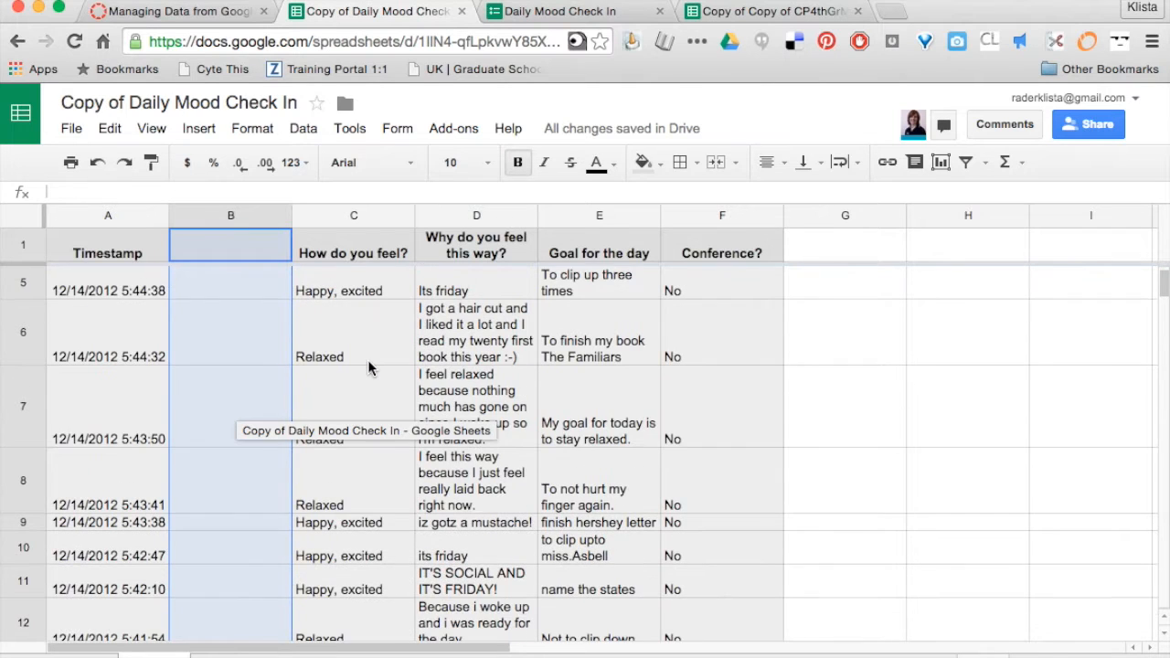
{"action": "scroll", "coordinate": [368, 362], "scroll_direction": "down", "scroll_amount": 2}
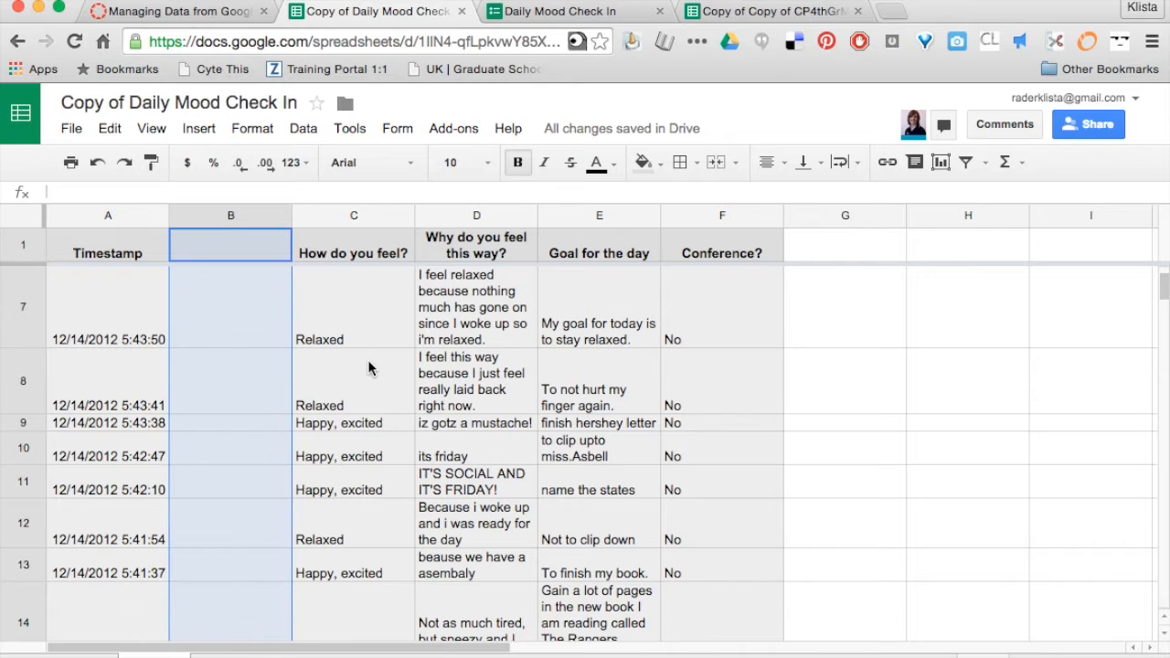
{"action": "scroll", "coordinate": [368, 367], "scroll_direction": "down", "scroll_amount": 6}
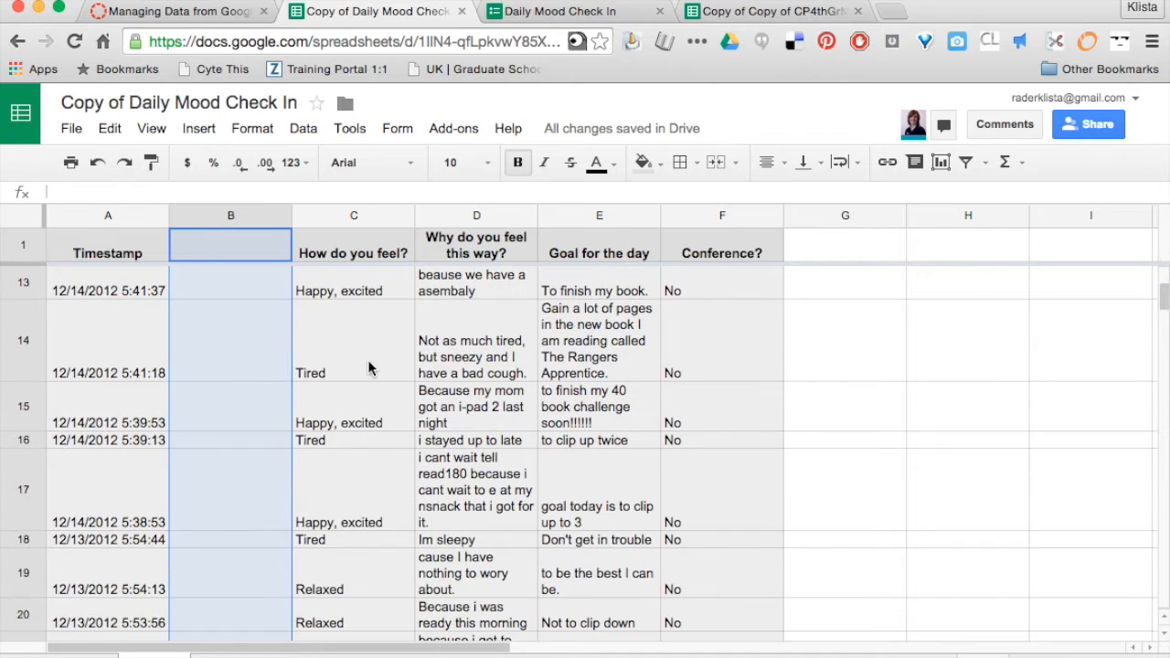
{"action": "scroll", "coordinate": [369, 367], "scroll_direction": "down", "scroll_amount": 5}
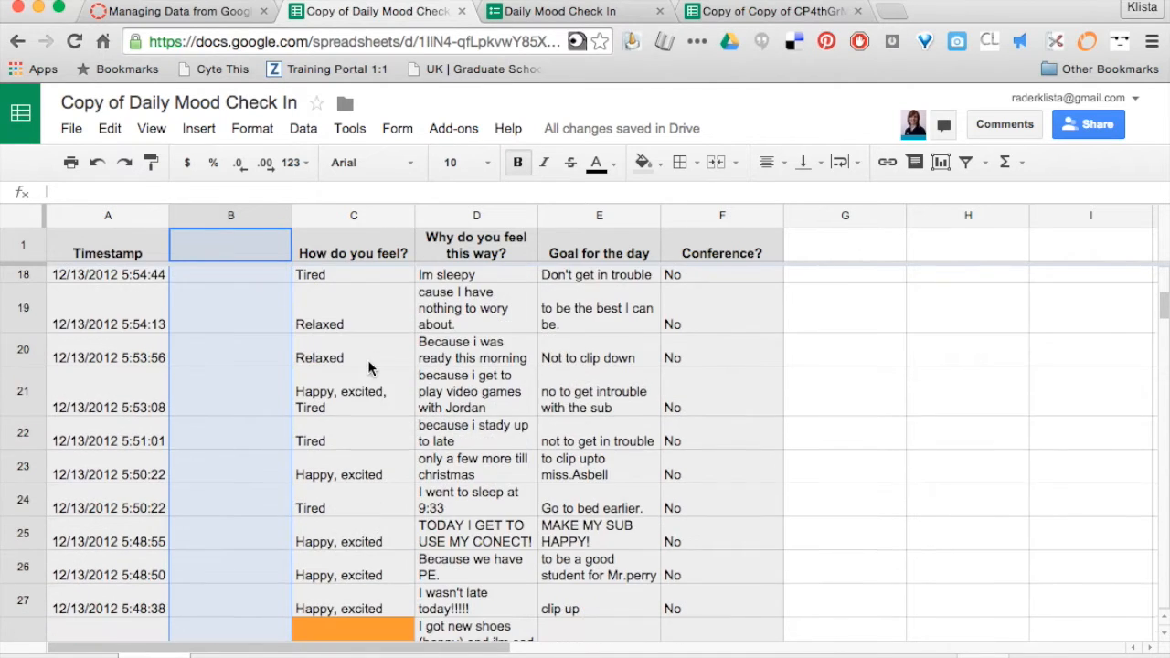
{"action": "scroll", "coordinate": [368, 366], "scroll_direction": "down", "scroll_amount": 3}
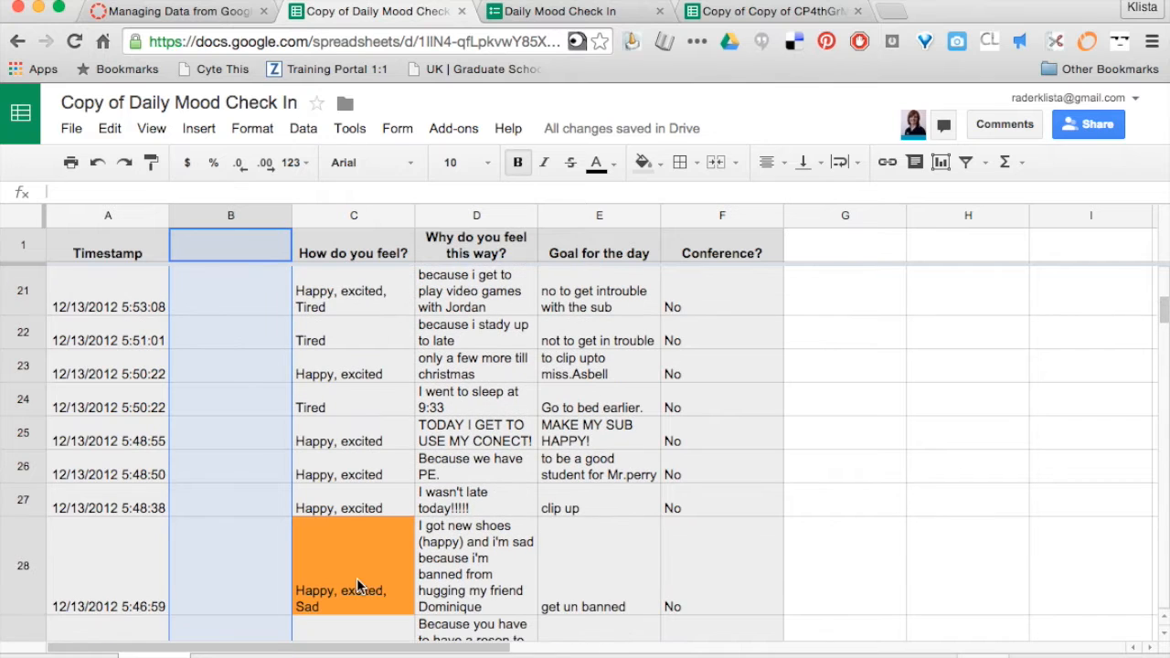
{"action": "scroll", "coordinate": [355, 573], "scroll_direction": "down", "scroll_amount": 5}
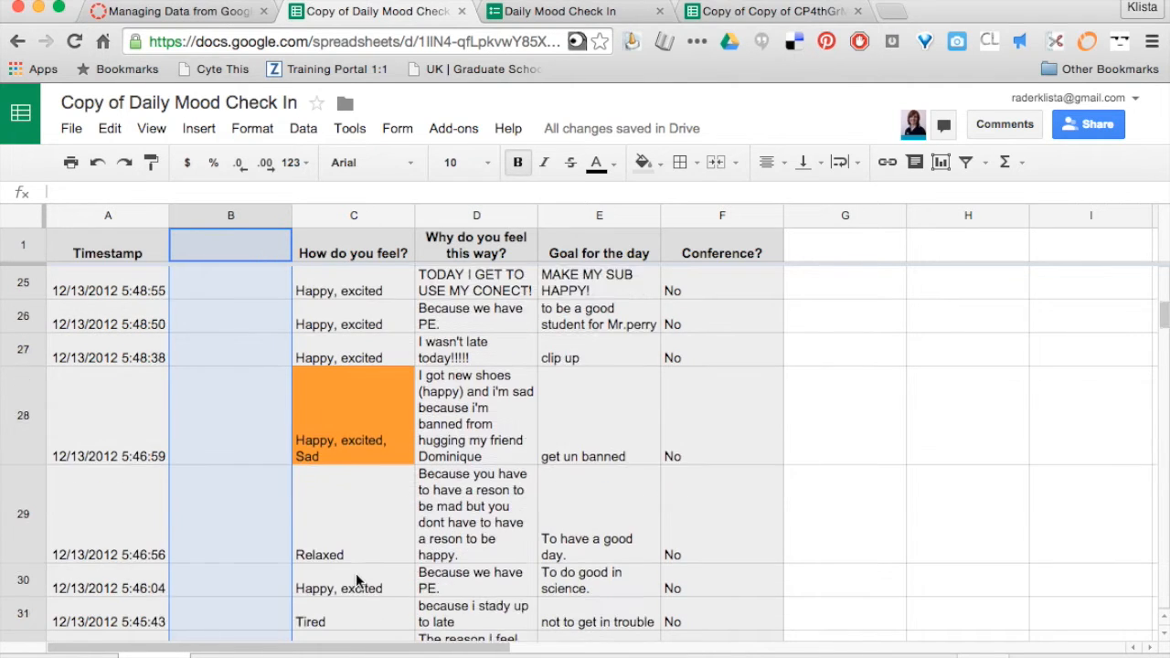
{"action": "scroll", "coordinate": [356, 573], "scroll_direction": "down", "scroll_amount": 7}
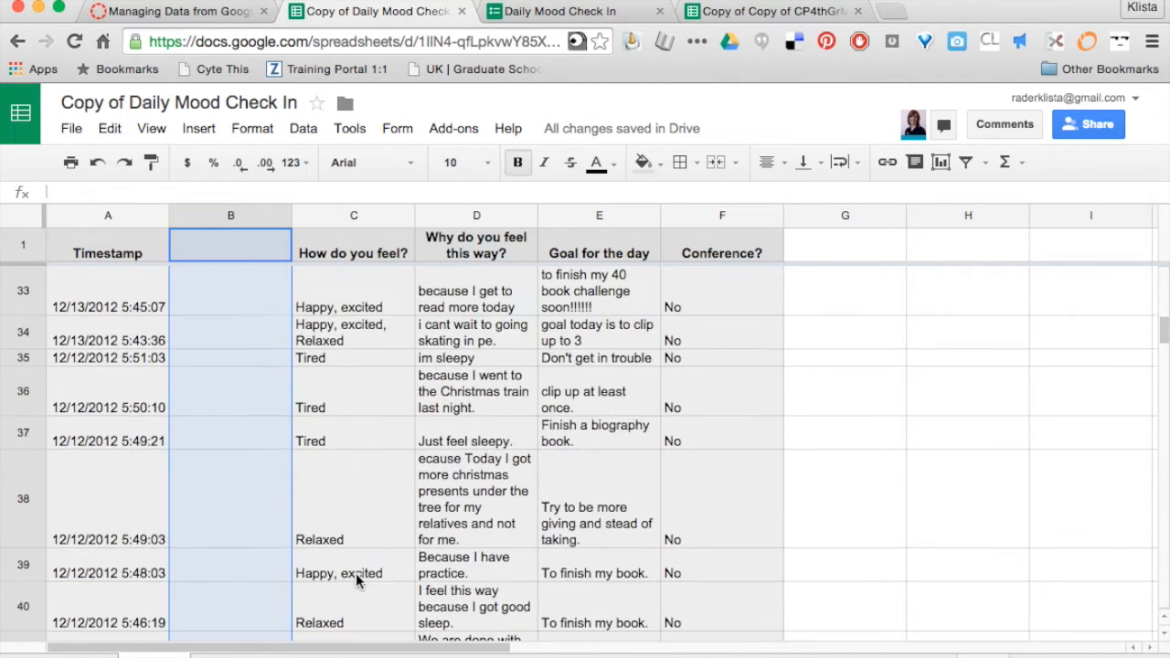
{"action": "scroll", "coordinate": [356, 573], "scroll_direction": "down", "scroll_amount": 10}
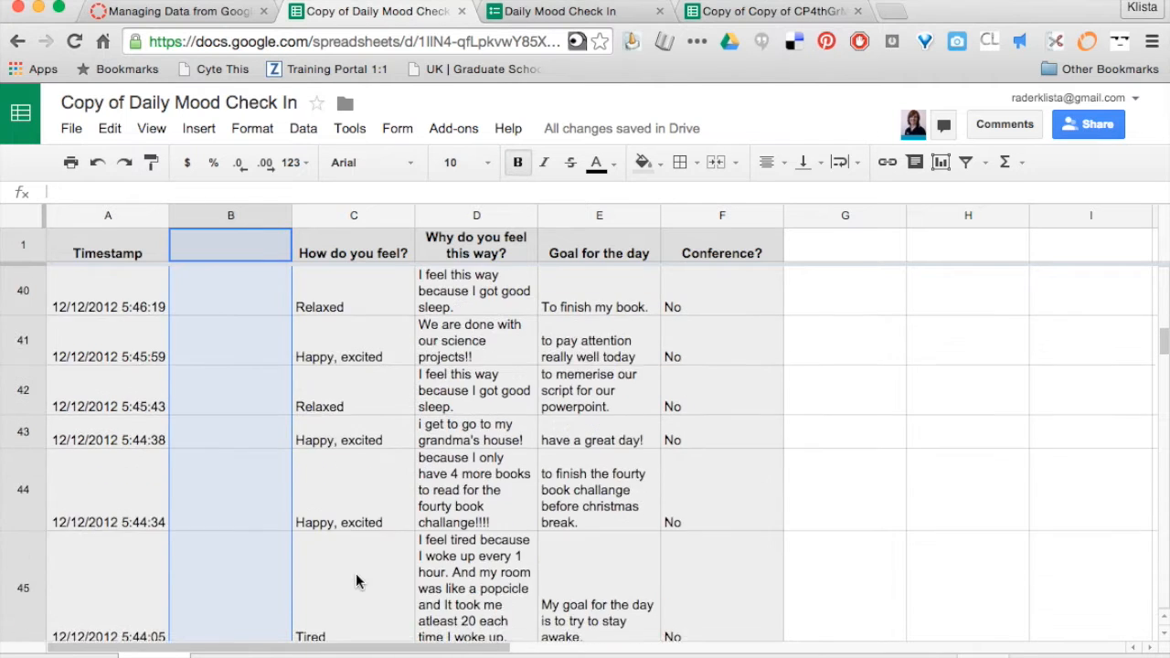
{"action": "scroll", "coordinate": [355, 581], "scroll_direction": "down", "scroll_amount": 2}
{"action": "scroll", "coordinate": [355, 581], "scroll_direction": "down", "scroll_amount": 5}
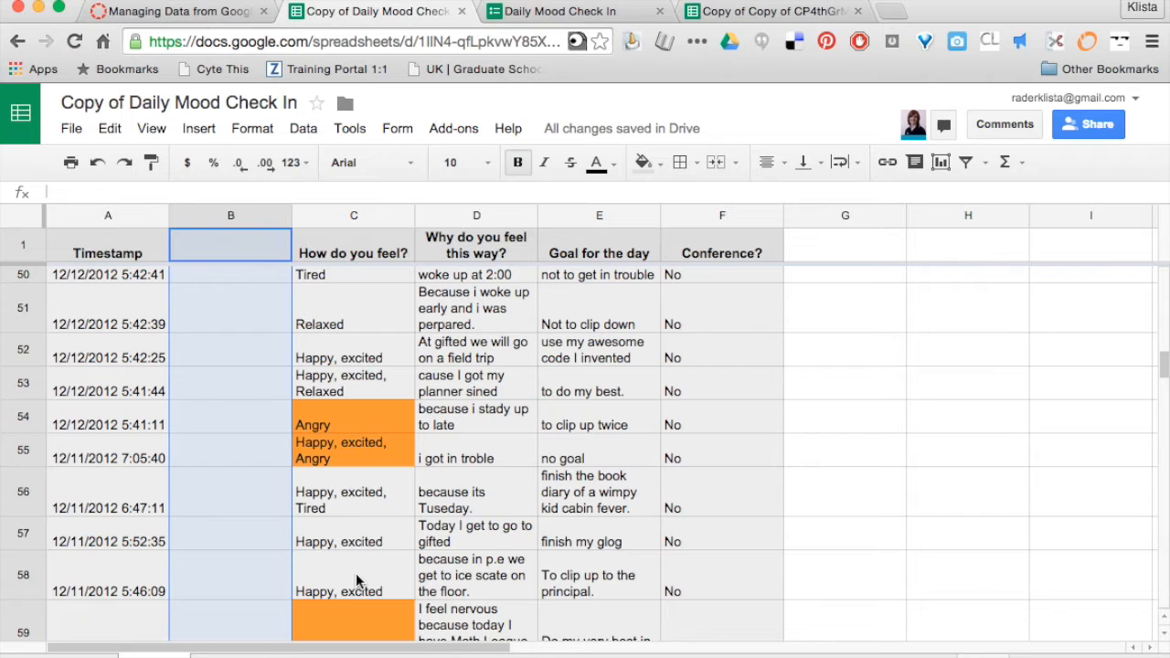
{"action": "scroll", "coordinate": [356, 573], "scroll_direction": "down", "scroll_amount": 3}
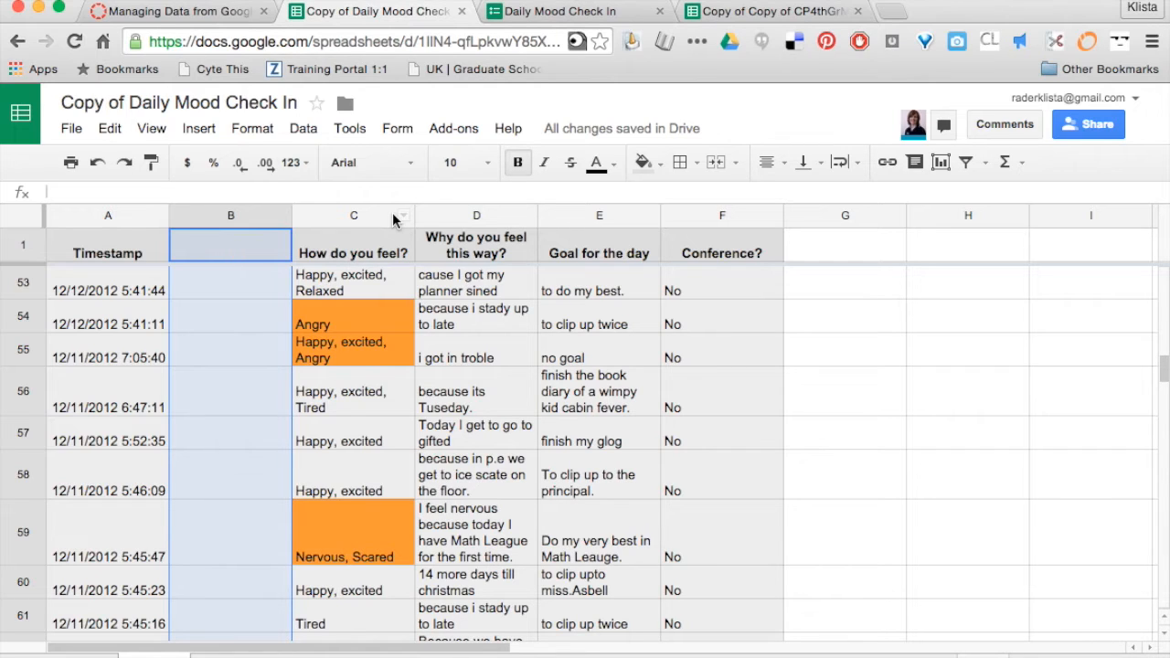
{"action": "scroll", "coordinate": [731, 487], "scroll_direction": "down", "scroll_amount": 5}
{"action": "scroll", "coordinate": [731, 487], "scroll_direction": "down", "scroll_amount": 4}
{"action": "scroll", "coordinate": [731, 487], "scroll_direction": "down", "scroll_amount": 4}
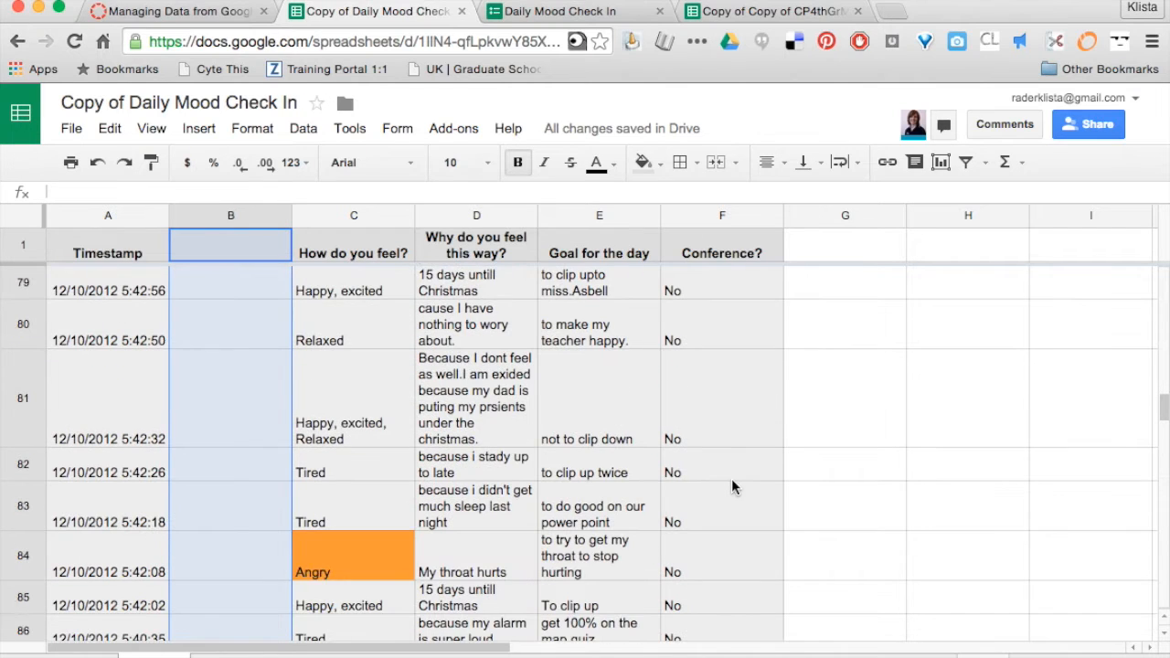
{"action": "scroll", "coordinate": [731, 488], "scroll_direction": "down", "scroll_amount": 2}
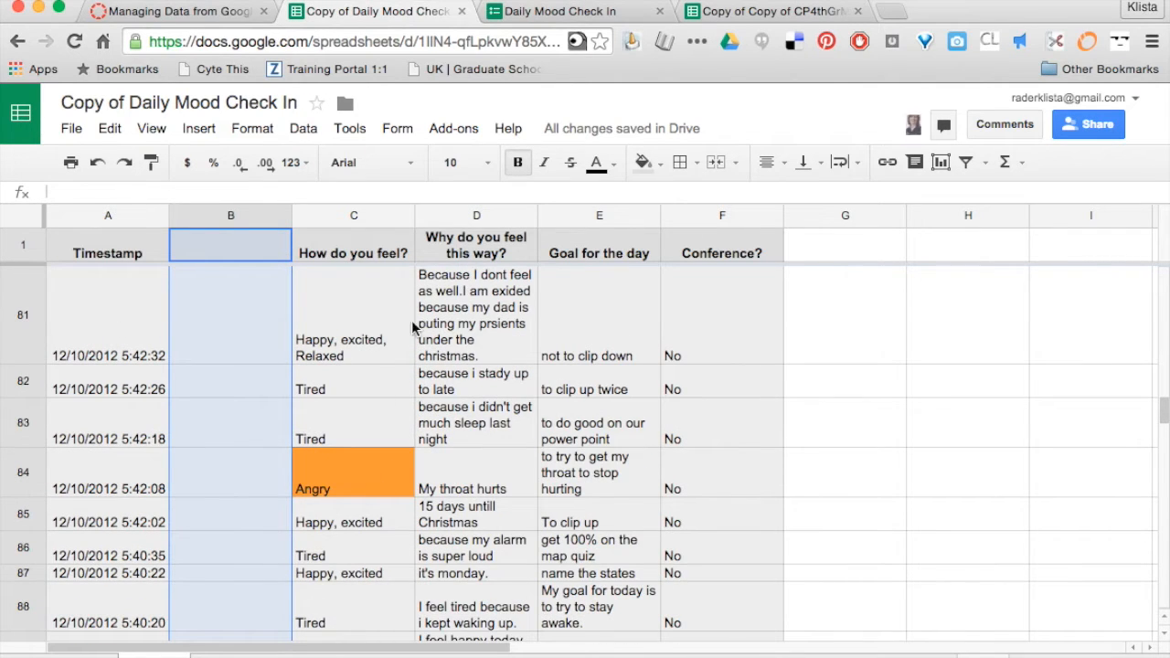
- Inspect the conditional formatting rules applied to the "Conference?" column
{"action": "mouse_move", "coordinate": [770, 222]}
{"action": "left_click", "coordinate": [772, 219]}
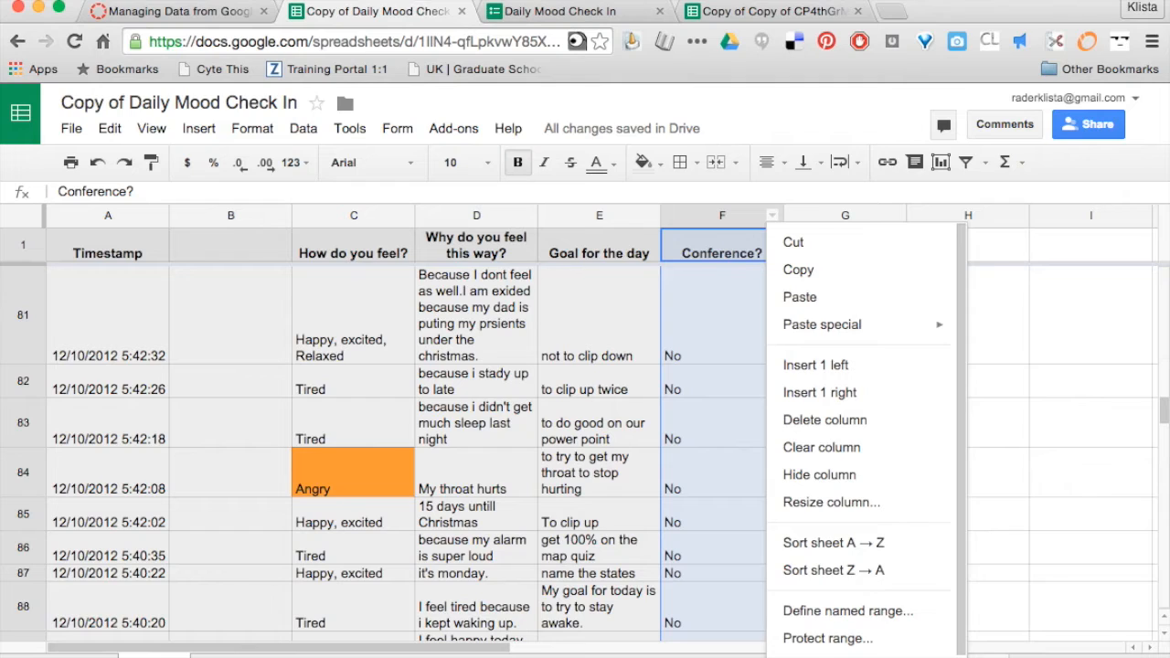
{"action": "left_click", "coordinate": [841, 655]}
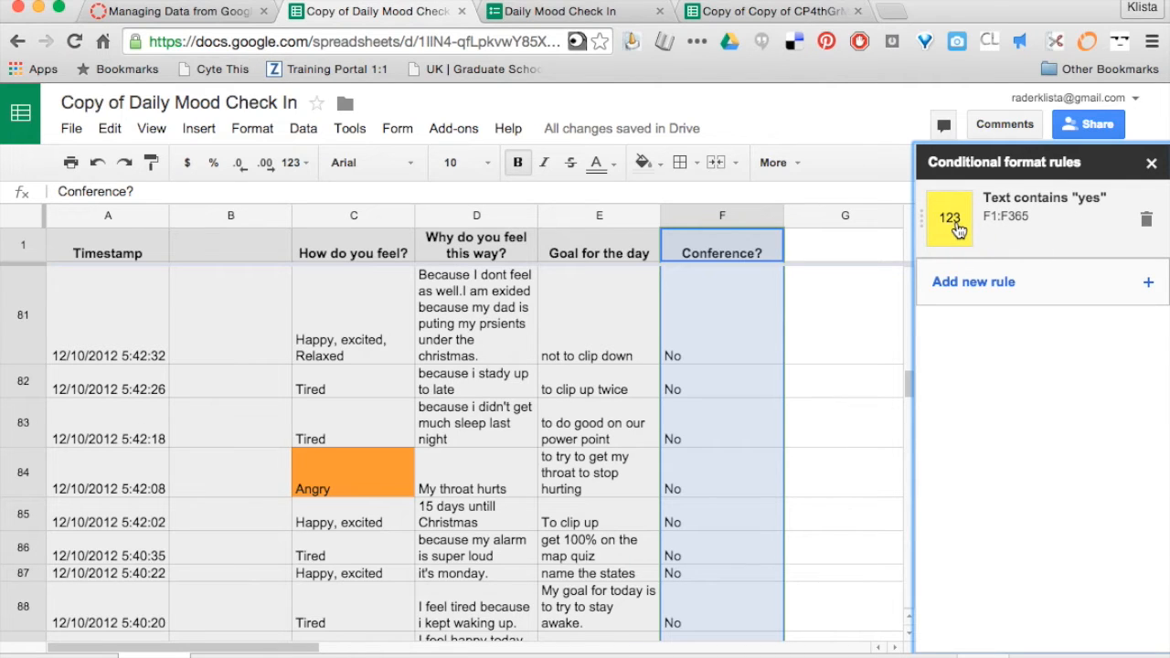
{"action": "left_click", "coordinate": [1151, 165]}
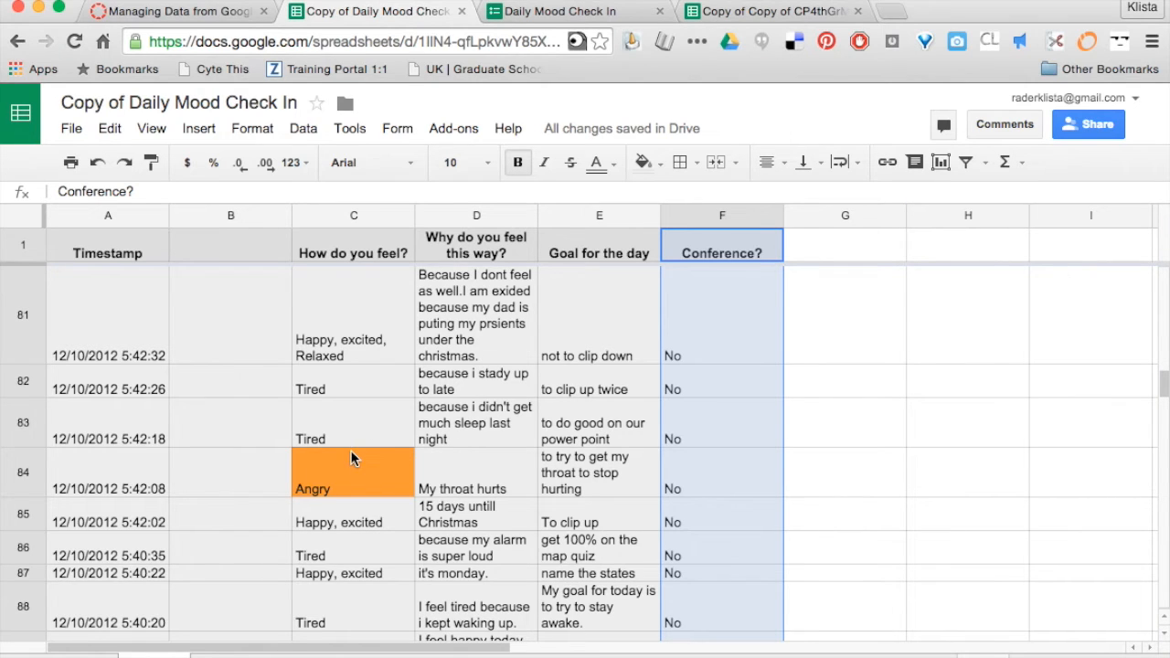
- Add a conditional formatting rule to the "How do you feel?" column for cells whose text contains "Happy"
{"action": "left_click", "coordinate": [403, 216]}
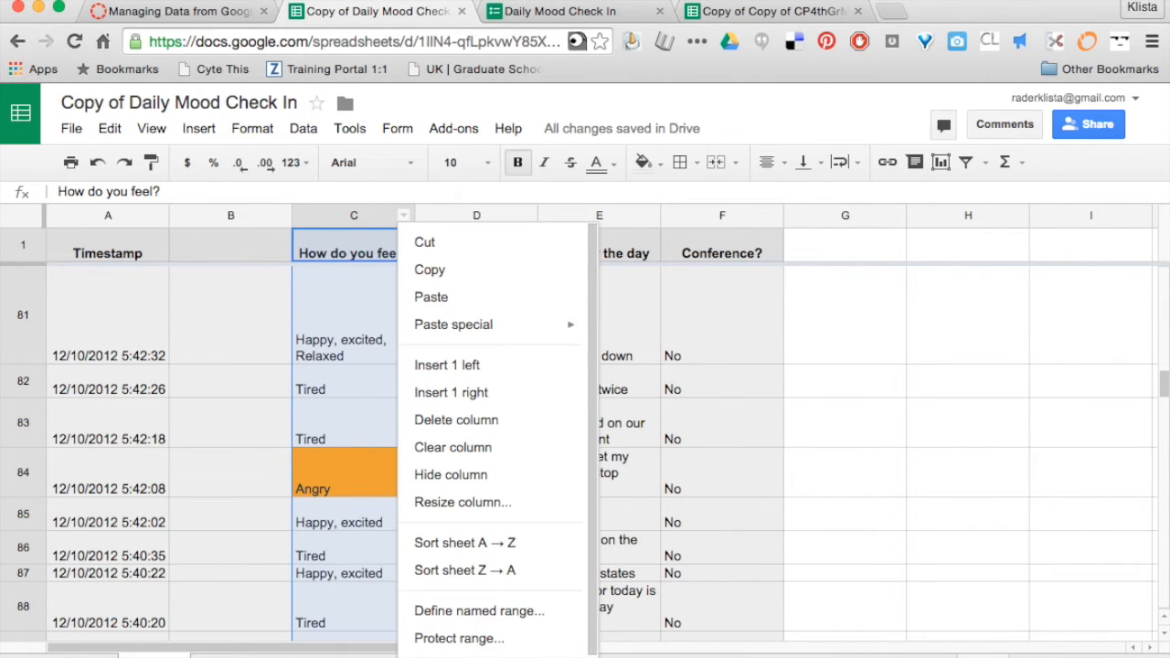
{"action": "left_click", "coordinate": [431, 657]}
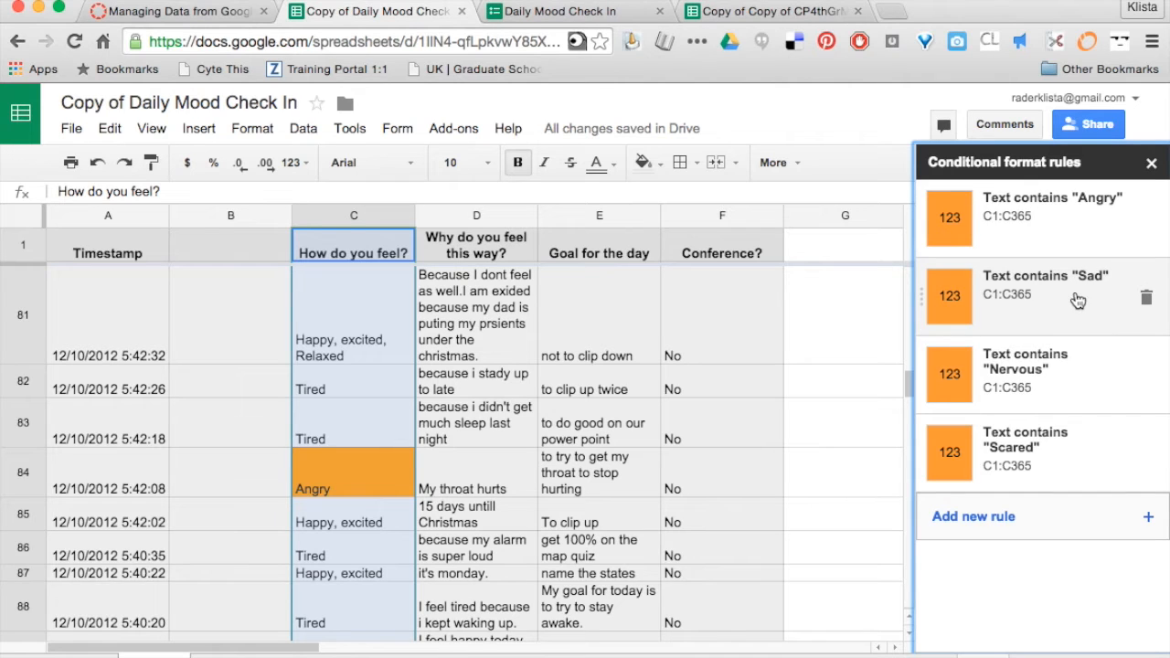
{"action": "left_click", "coordinate": [1000, 518]}
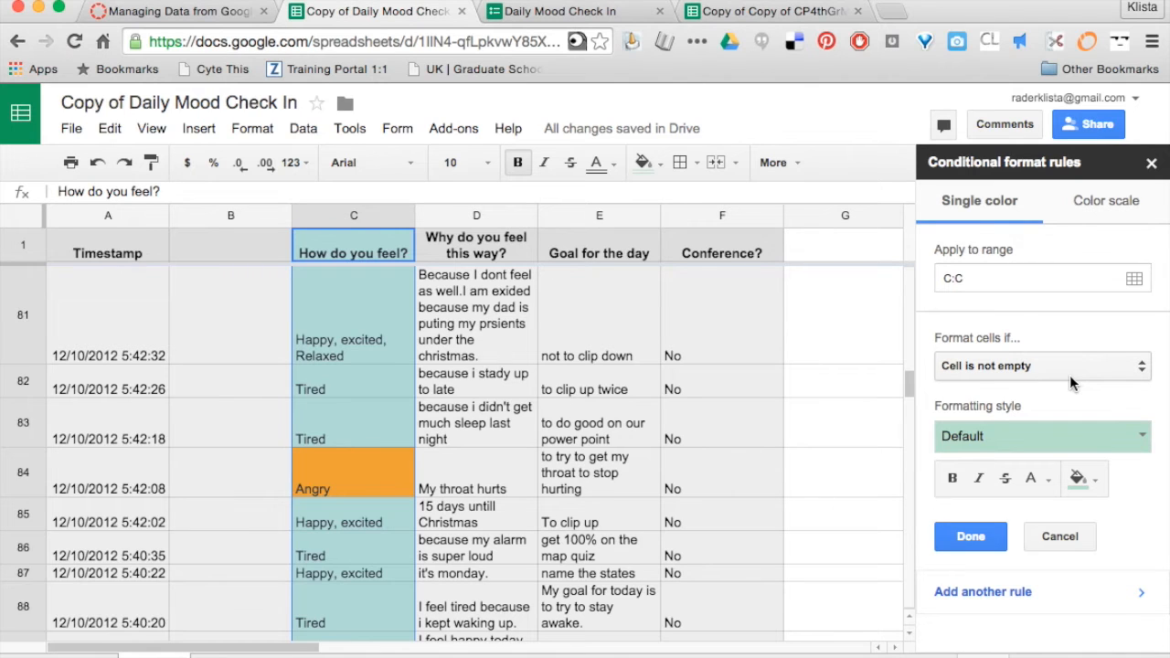
{"action": "left_click", "coordinate": [1096, 364]}
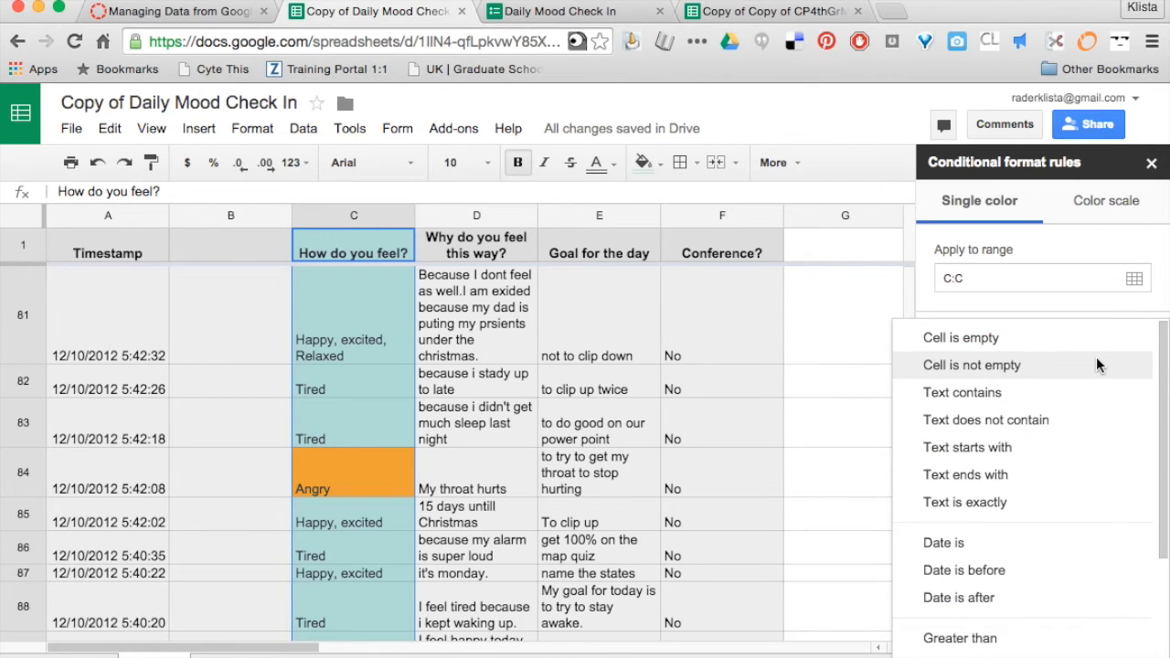
{"action": "left_click", "coordinate": [1052, 394]}
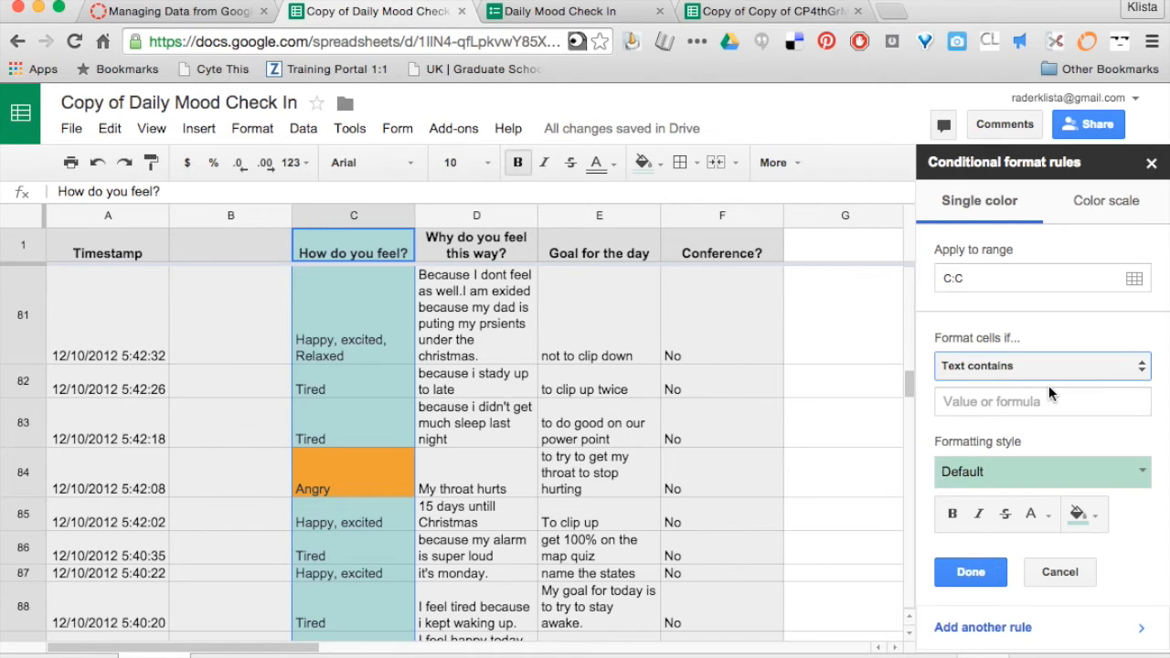
{"action": "left_click", "coordinate": [1002, 401]}
{"action": "type", "text": "Happy"}
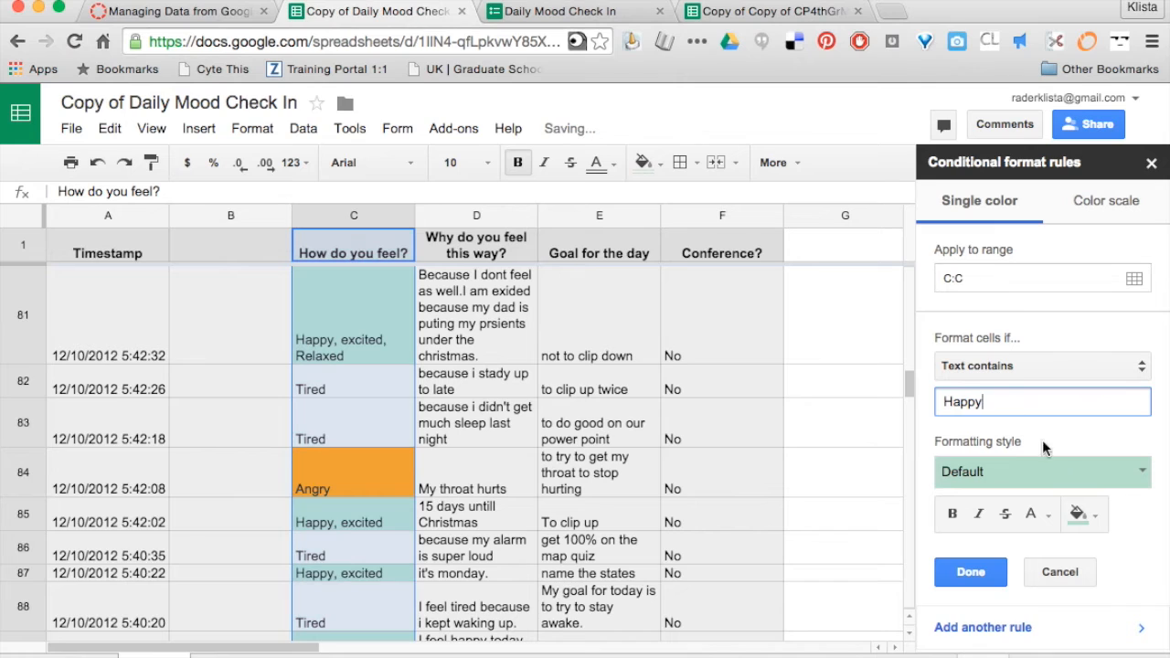
- Try a light pink text color for the "Happy" rule and look through its preset styles and fill colors
{"action": "left_click", "coordinate": [1043, 473]}
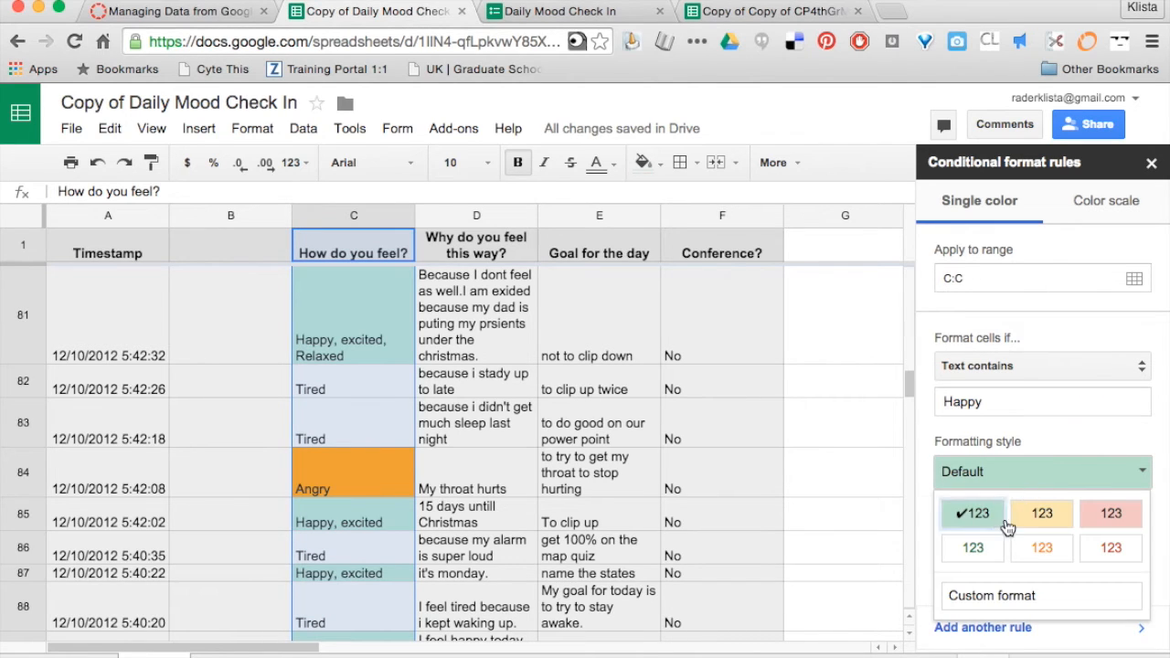
{"action": "left_click", "coordinate": [1142, 473]}
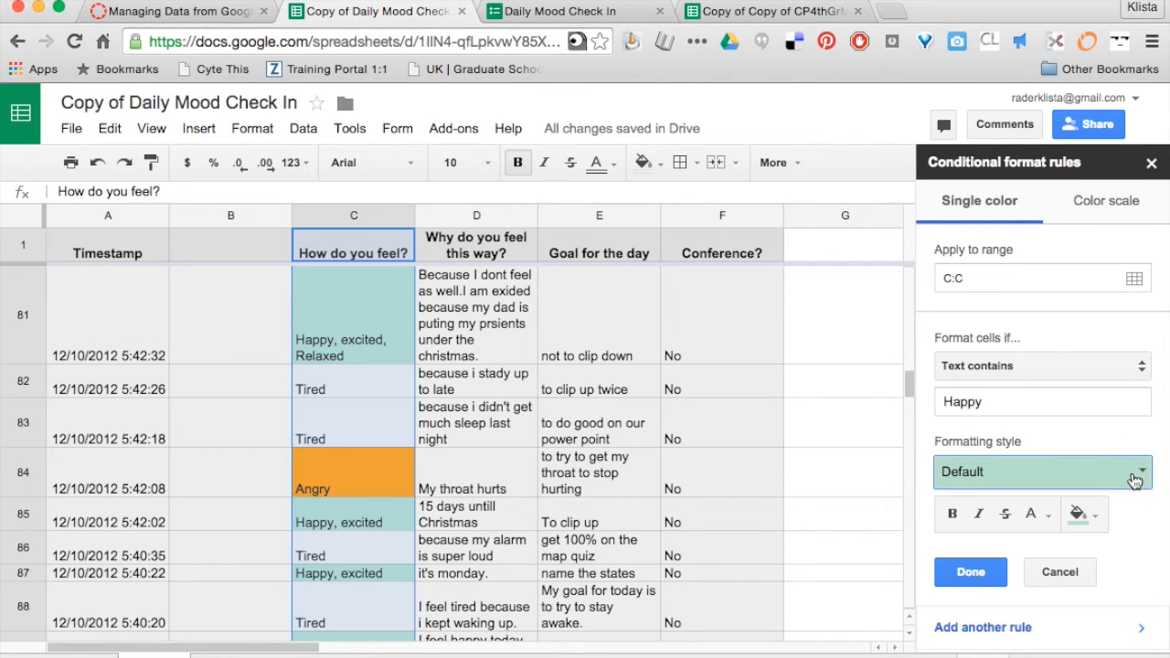
{"action": "left_click", "coordinate": [1101, 519]}
{"action": "left_click", "coordinate": [1038, 513]}
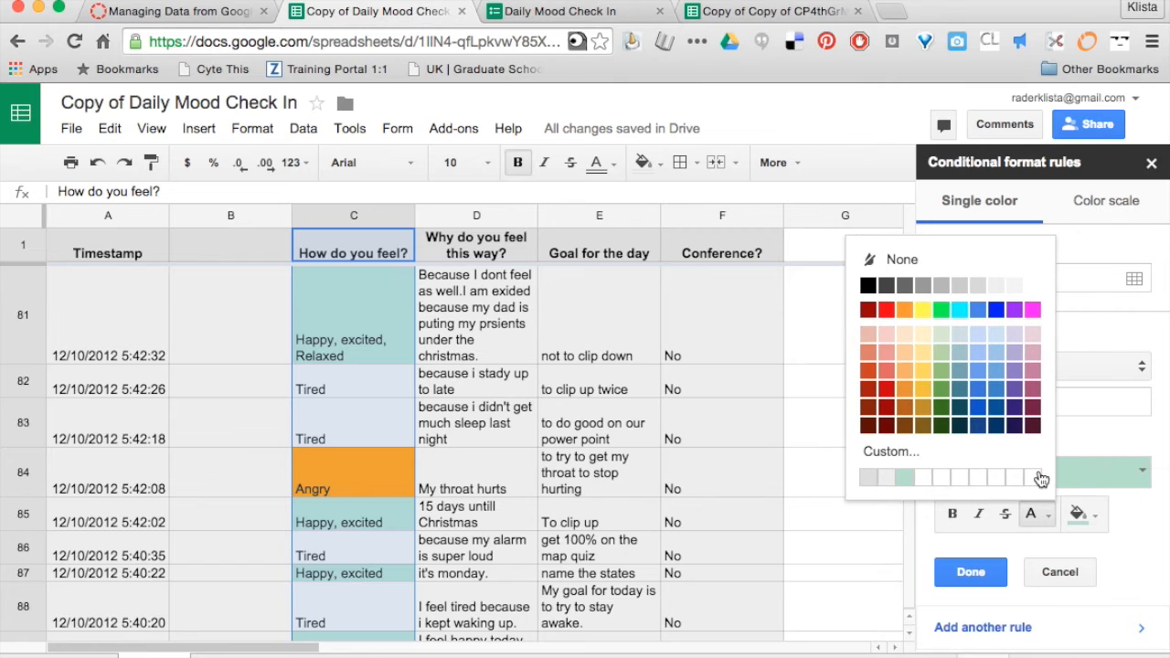
{"action": "left_click", "coordinate": [1032, 351]}
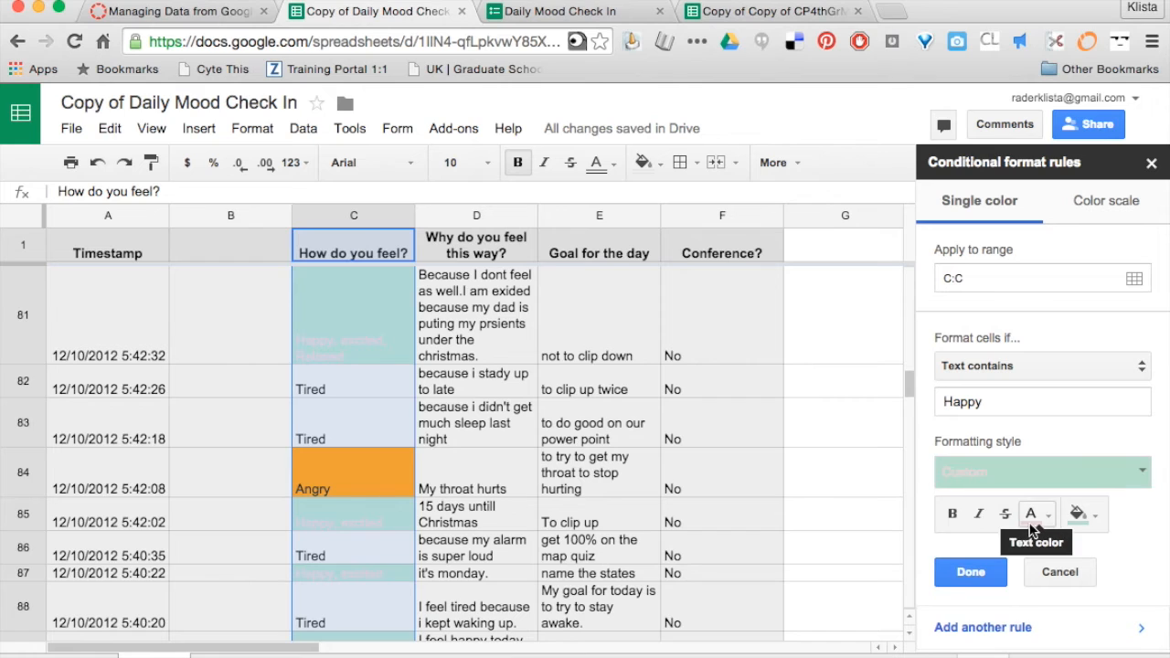
{"action": "left_click", "coordinate": [1083, 516]}
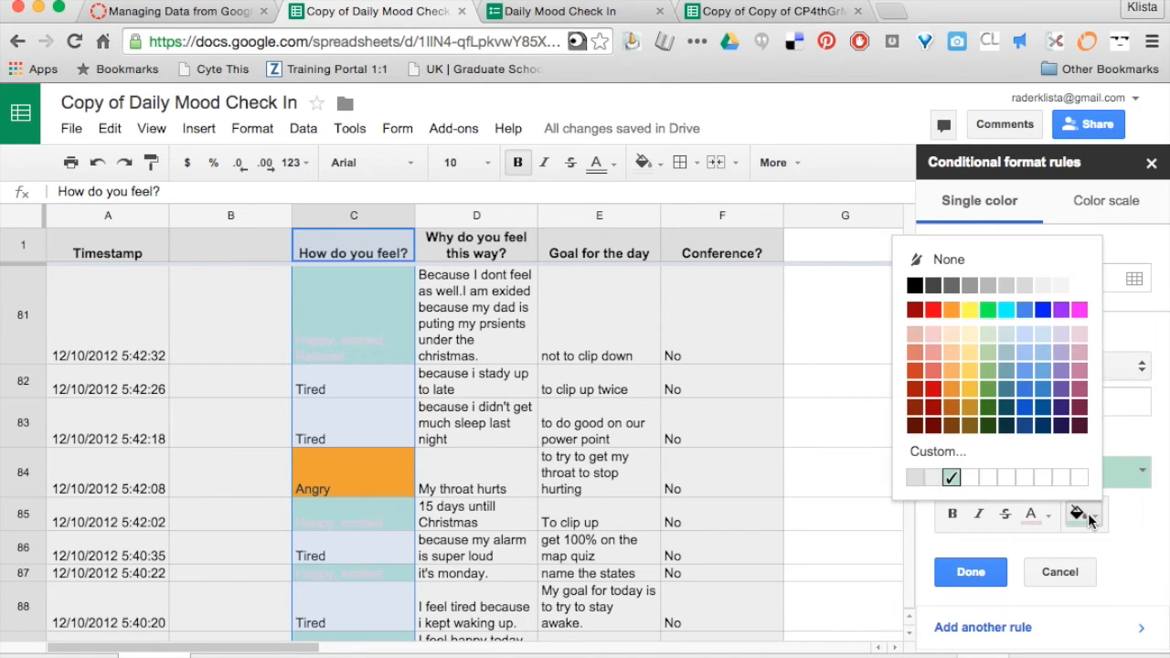
- Set the "Happy" rule's text color to dark blue, keeping the default green fill, and save the rule
{"action": "left_click", "coordinate": [1033, 515]}
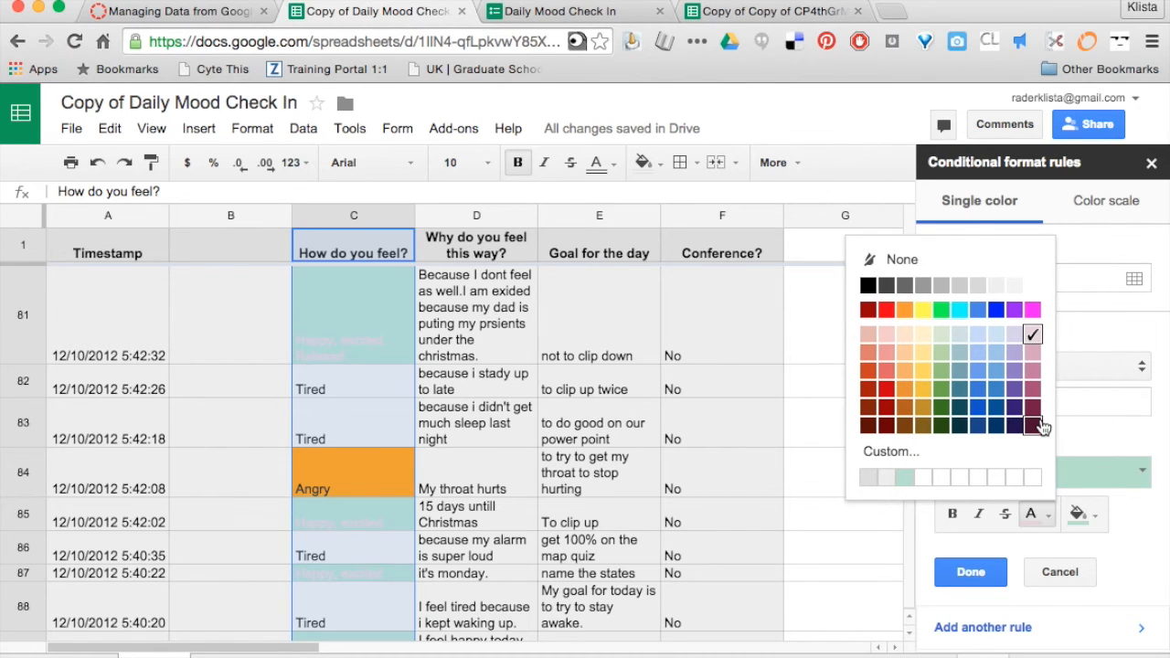
{"action": "left_click", "coordinate": [996, 409]}
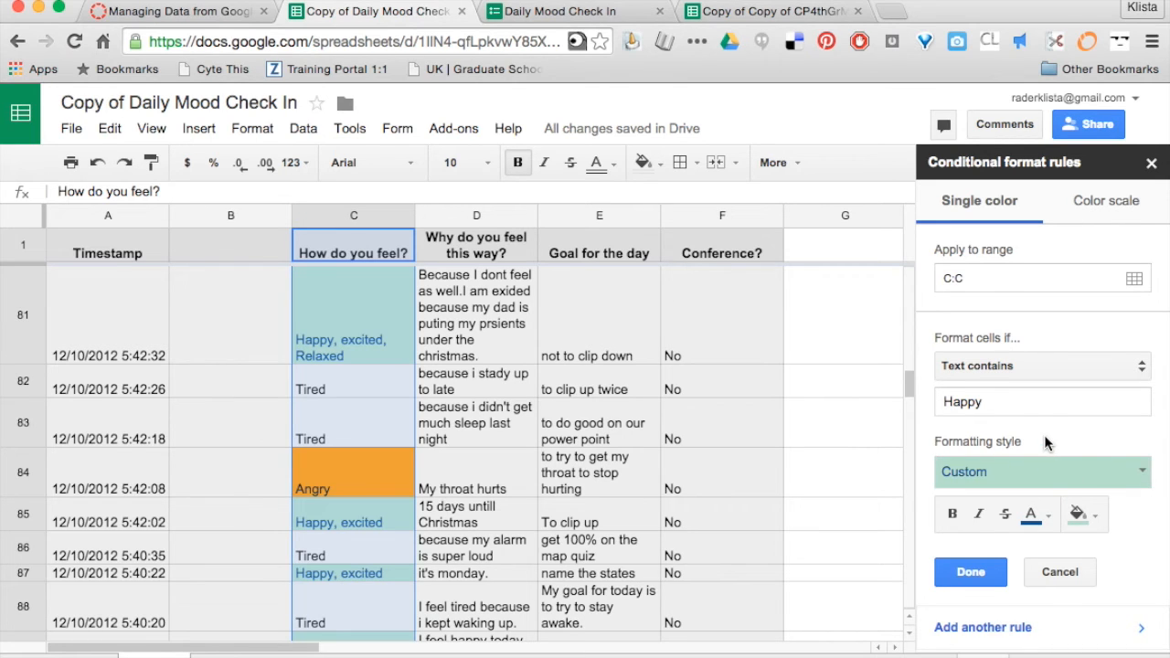
{"action": "left_click", "coordinate": [972, 574]}
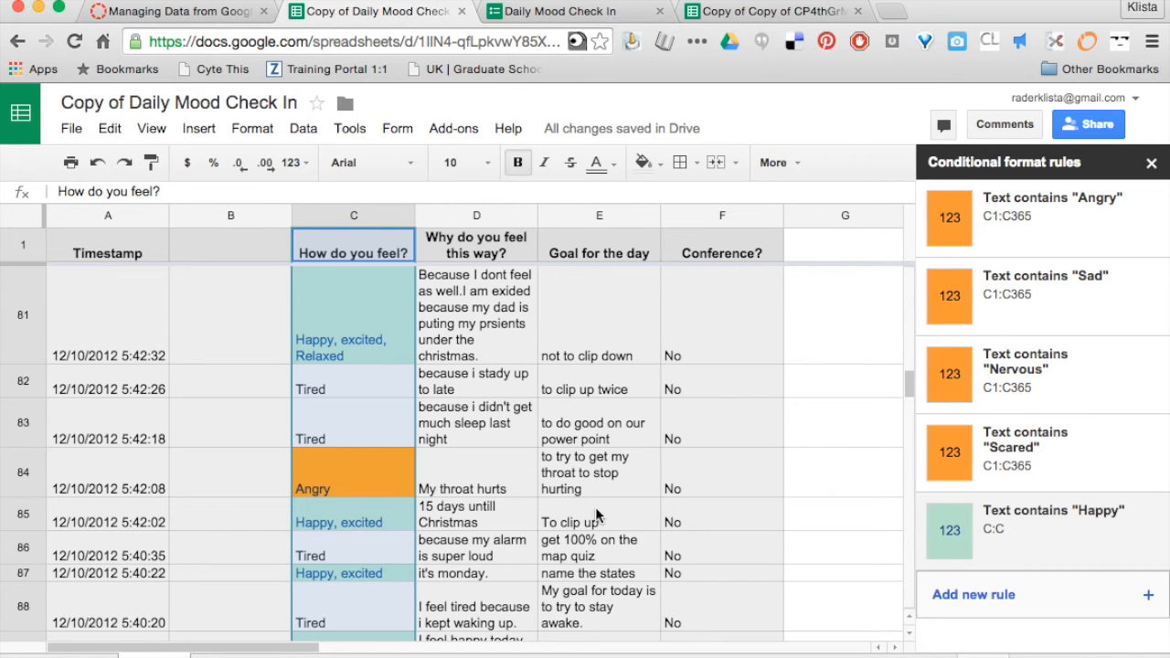
- Check the color coding of the "How do you feel?" column in the earlier rows
{"action": "scroll", "coordinate": [357, 389], "scroll_direction": "up", "scroll_amount": 10}
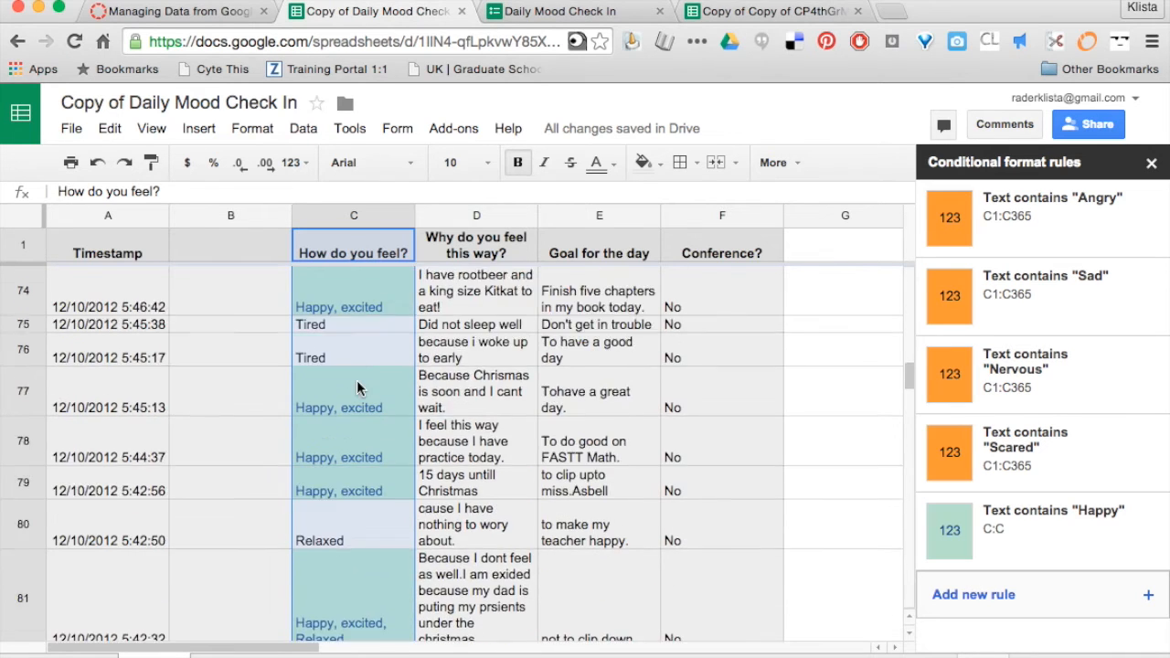
{"action": "scroll", "coordinate": [357, 388], "scroll_direction": "up", "scroll_amount": 12}
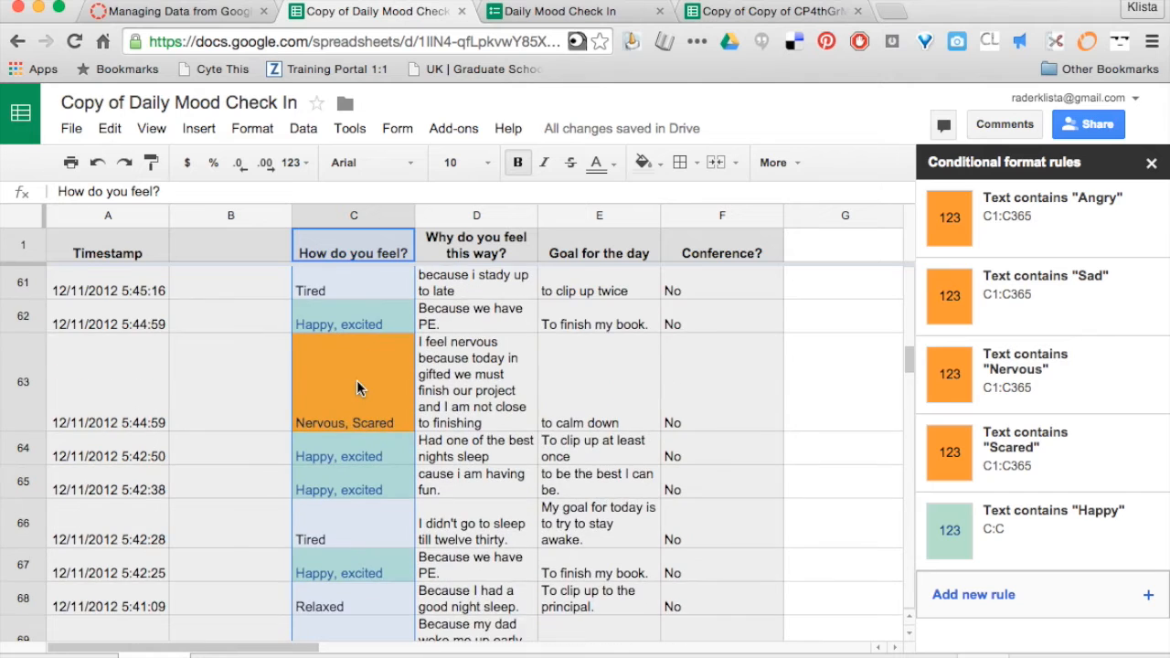
{"action": "scroll", "coordinate": [357, 387], "scroll_direction": "up", "scroll_amount": 8}
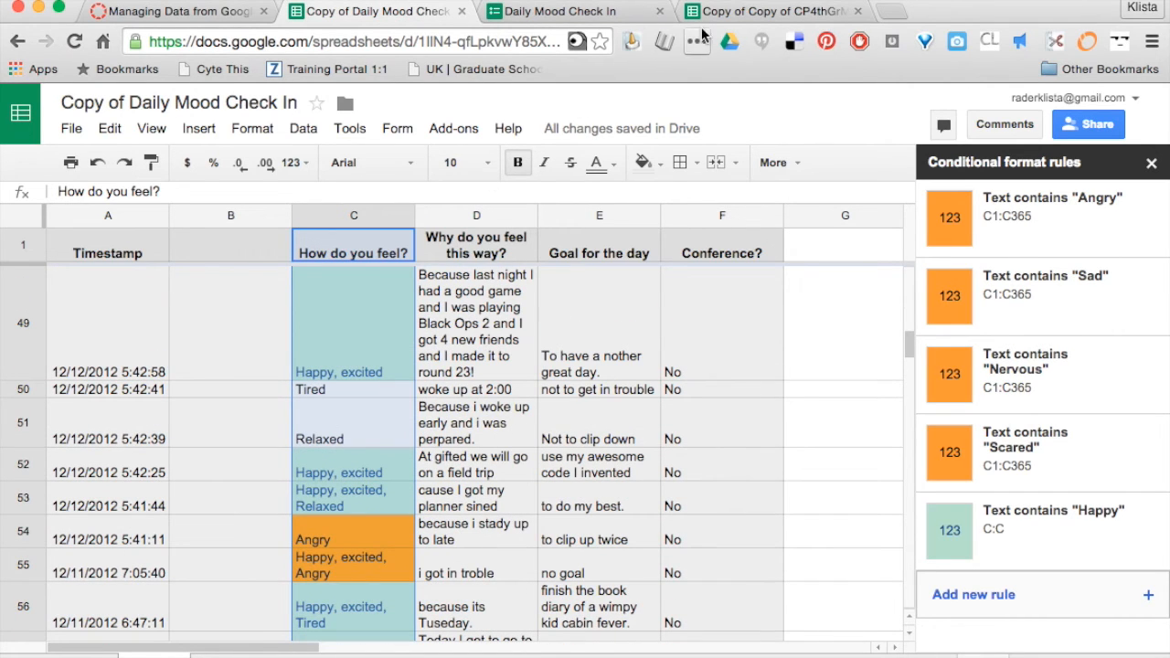
- Switch to the 4th grade math 2nd Q 2014-15 spreadsheet and examine the color-coded student scores across the topic checks
{"action": "left_click", "coordinate": [727, 12]}
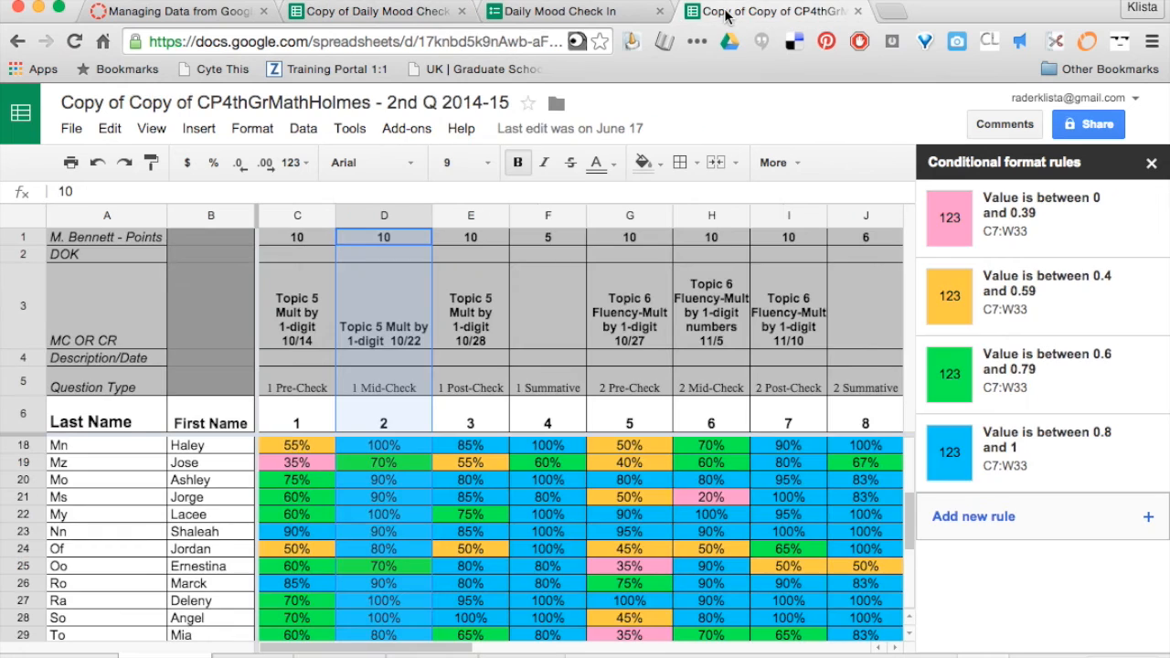
{"action": "scroll", "coordinate": [496, 446], "scroll_direction": "right", "scroll_amount": 1}
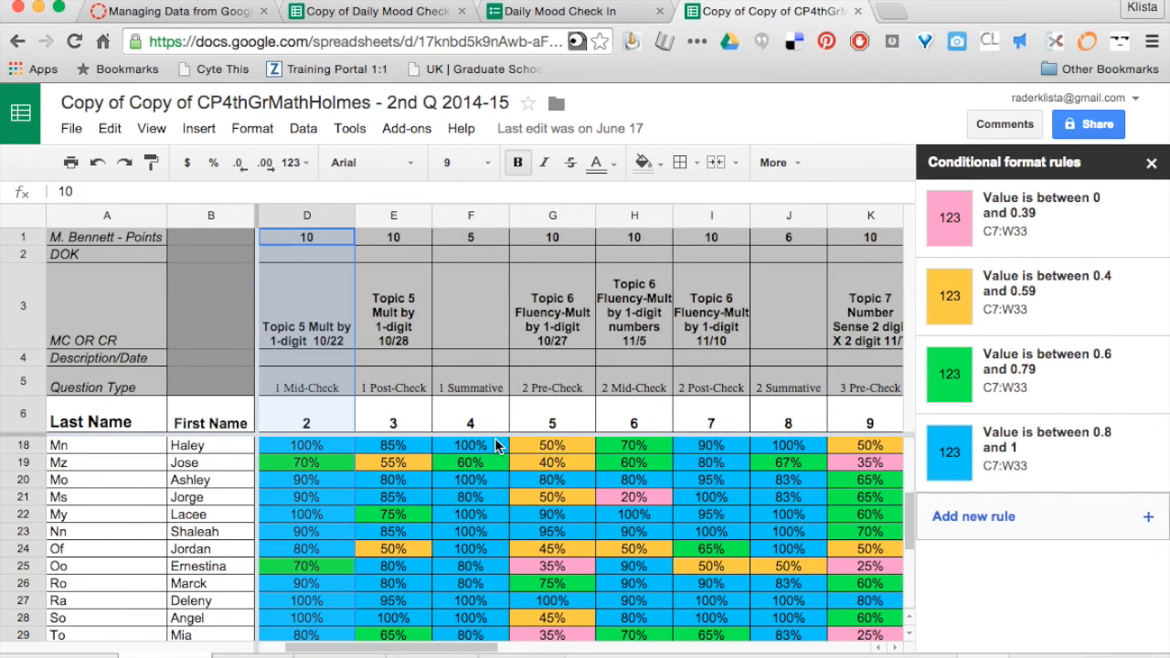
{"action": "scroll", "coordinate": [231, 516], "scroll_direction": "right", "scroll_amount": 1}
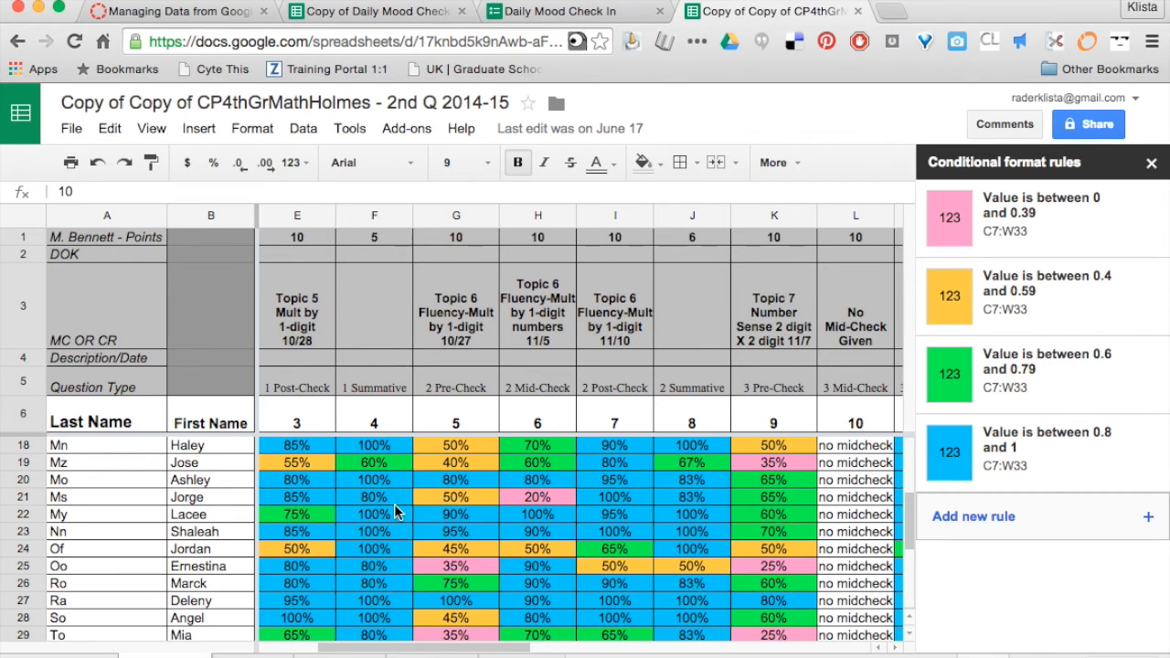
{"action": "scroll", "coordinate": [455, 539], "scroll_direction": "down", "scroll_amount": 3}
{"action": "scroll", "coordinate": [456, 539], "scroll_direction": "up", "scroll_amount": 3}
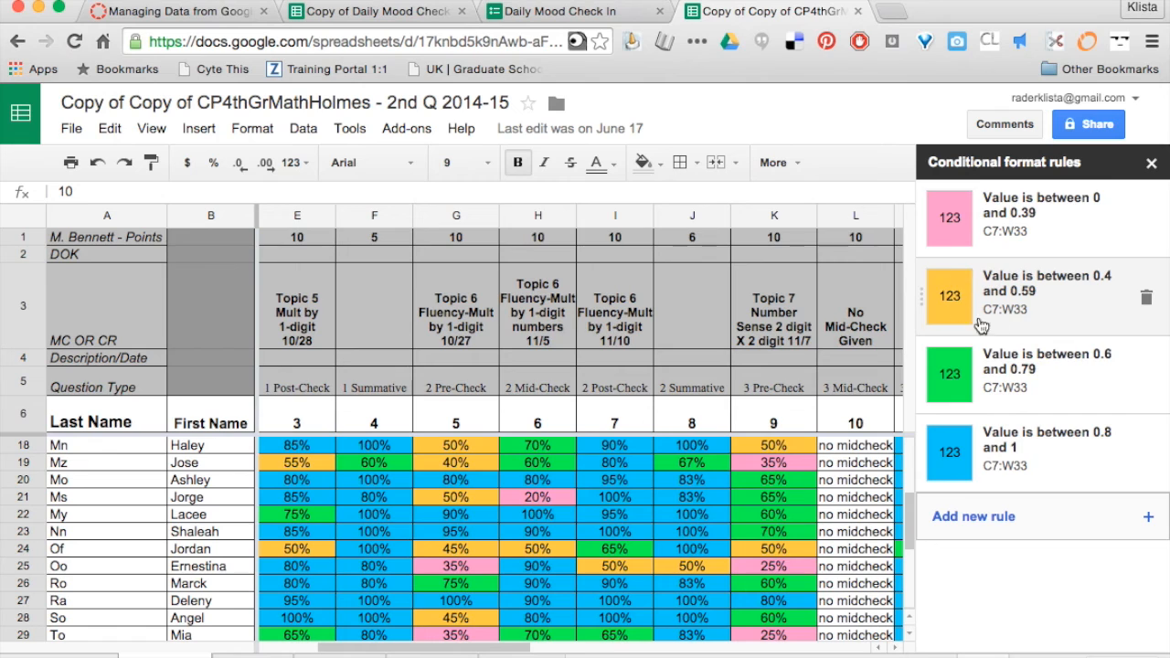
- Start a new conditional formatting rule and look through the available conditions down to "Is between" without choosing one
{"action": "left_click", "coordinate": [1009, 518]}
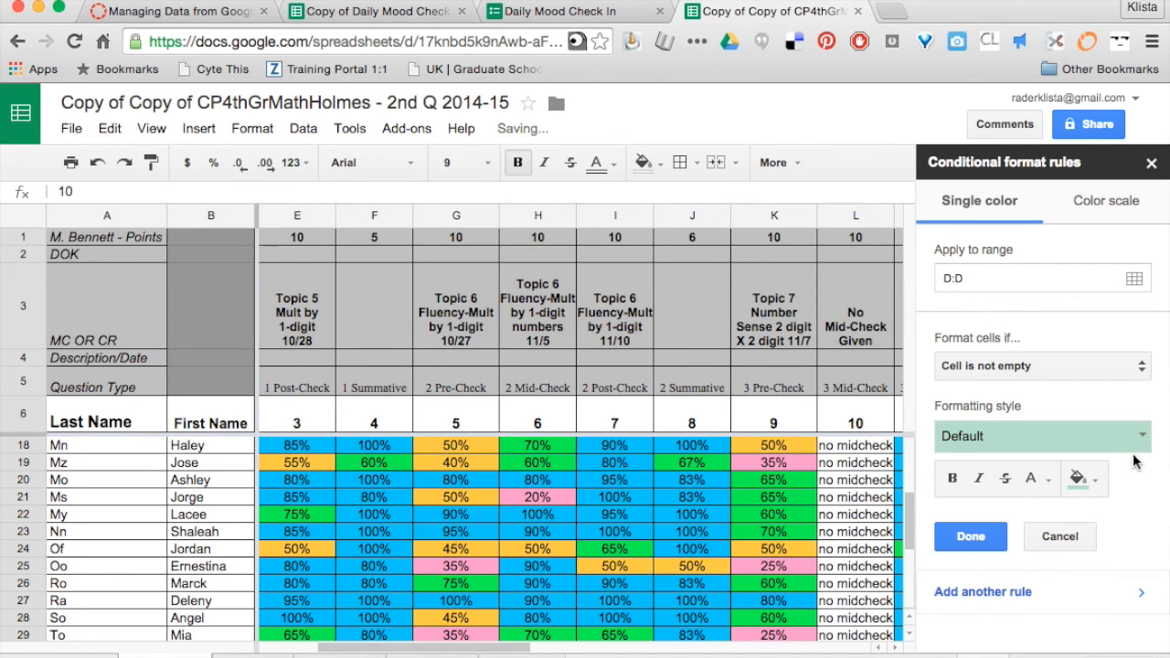
{"action": "left_click", "coordinate": [1141, 369]}
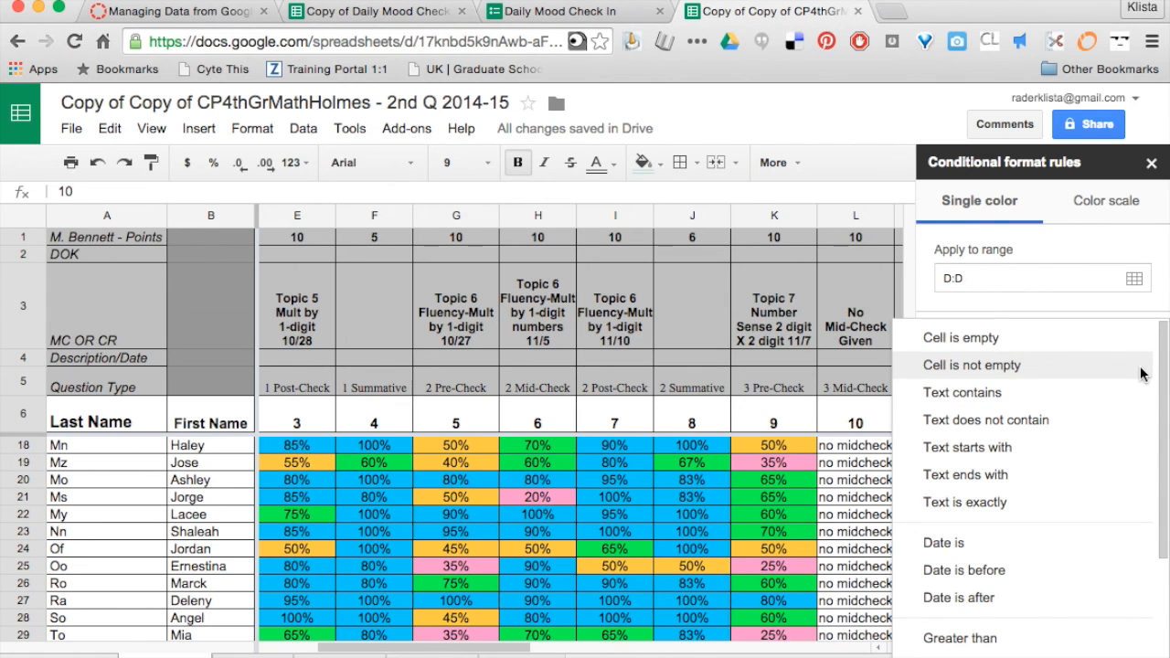
{"action": "scroll", "coordinate": [1045, 451], "scroll_direction": "down", "scroll_amount": 3}
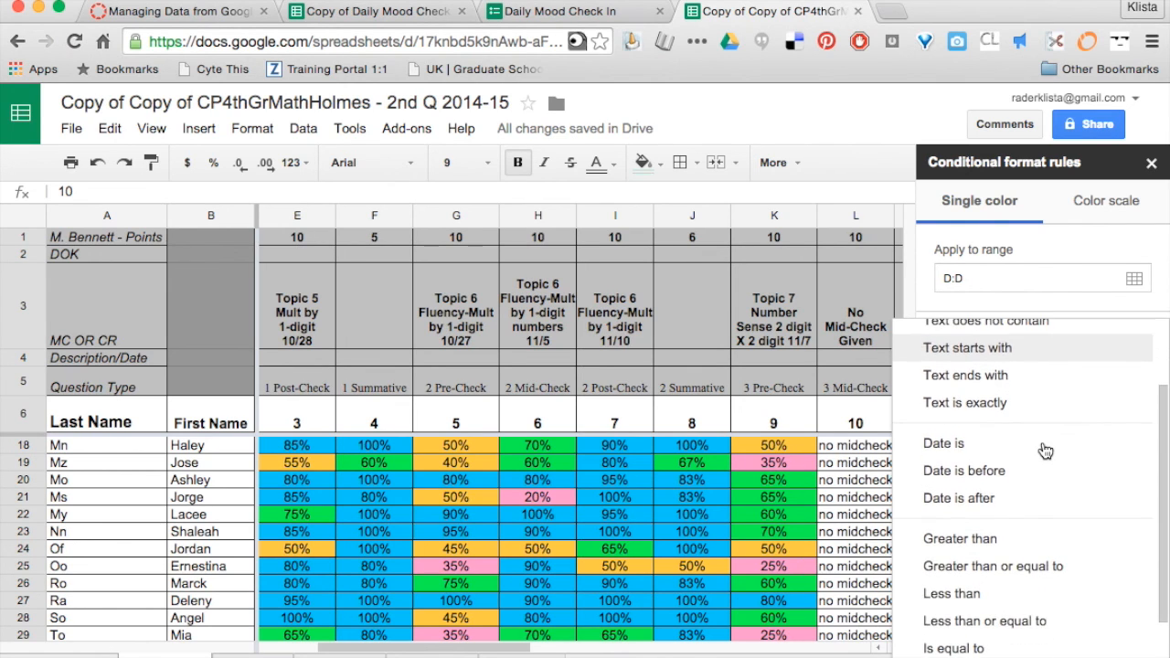
{"action": "scroll", "coordinate": [1045, 451], "scroll_direction": "down", "scroll_amount": 3}
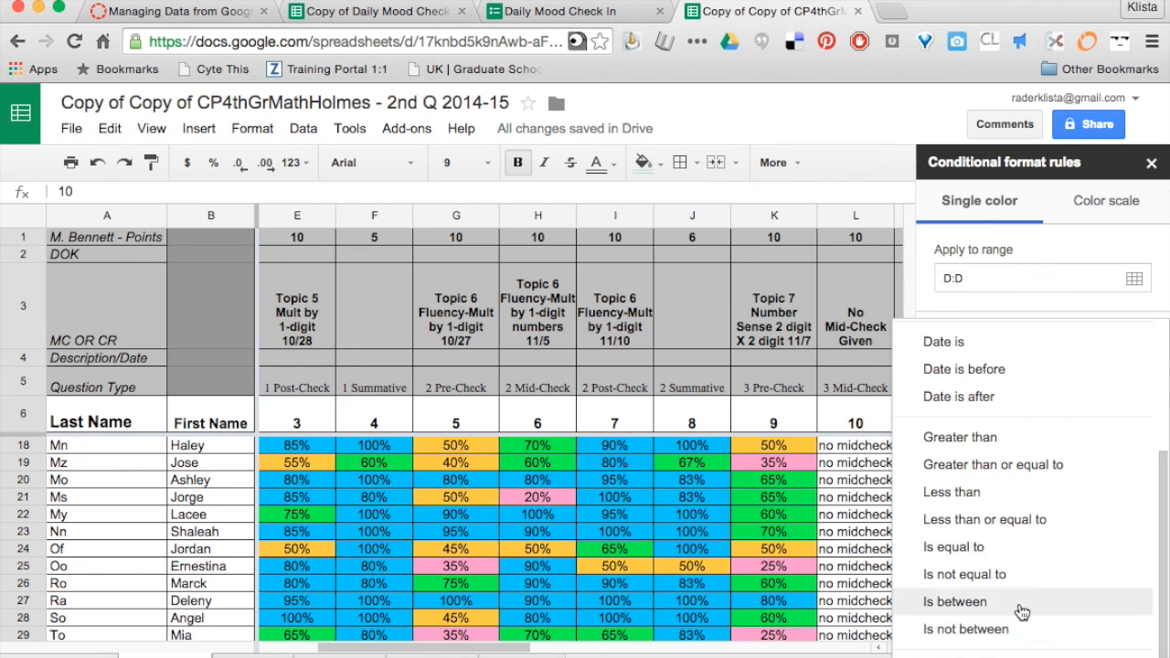
{"action": "left_click", "coordinate": [1074, 313]}
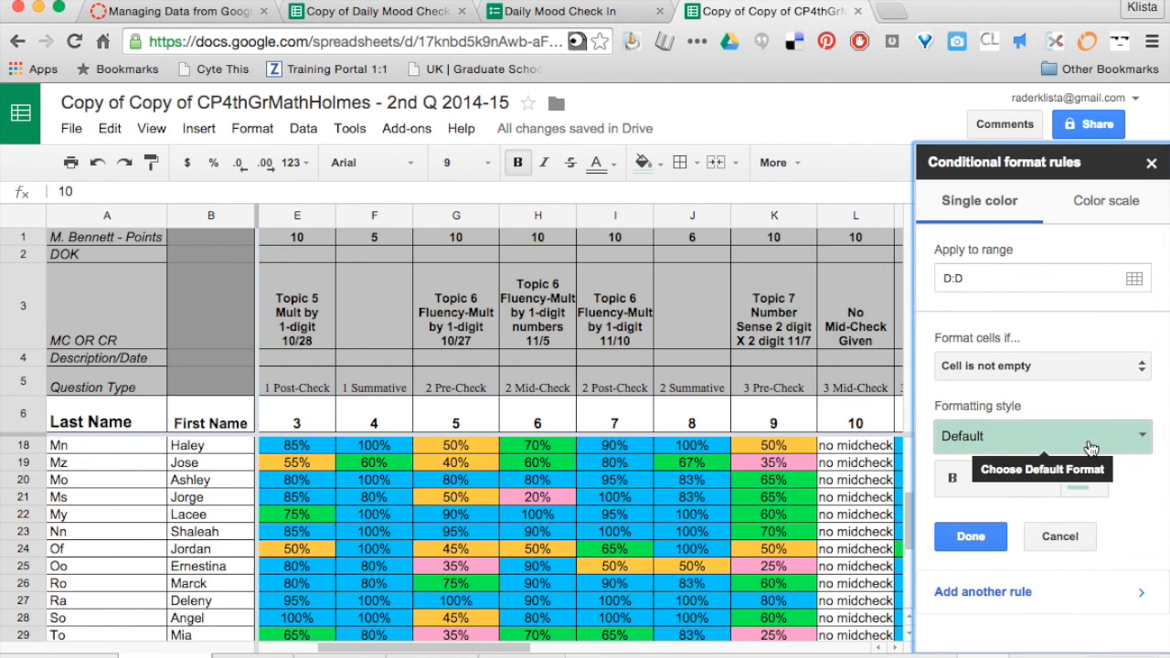